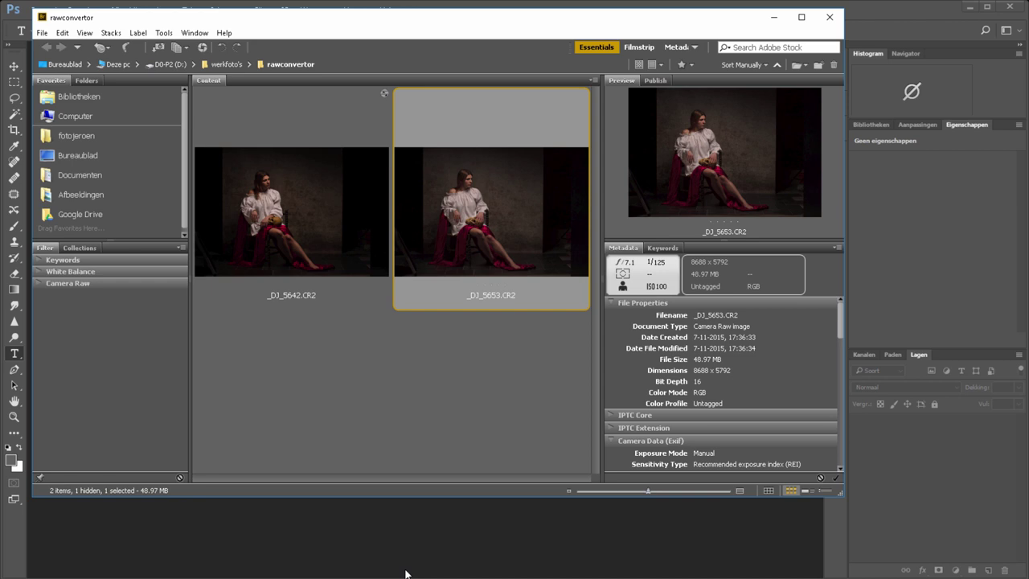
- Open _DJ_5653.CR2 in Camera Raw and bring up its Workflow Options
double_click(462, 213)
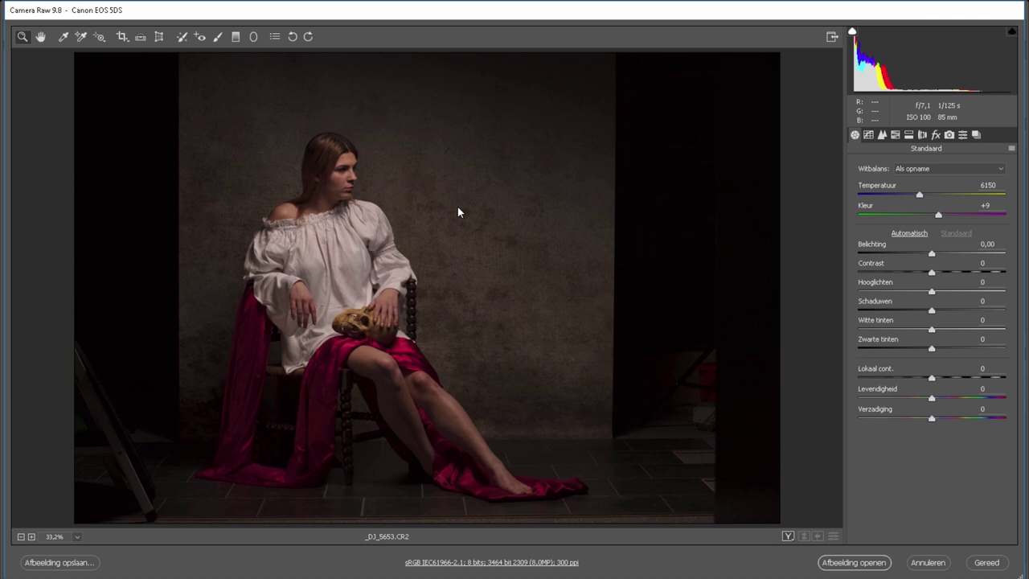
click(478, 563)
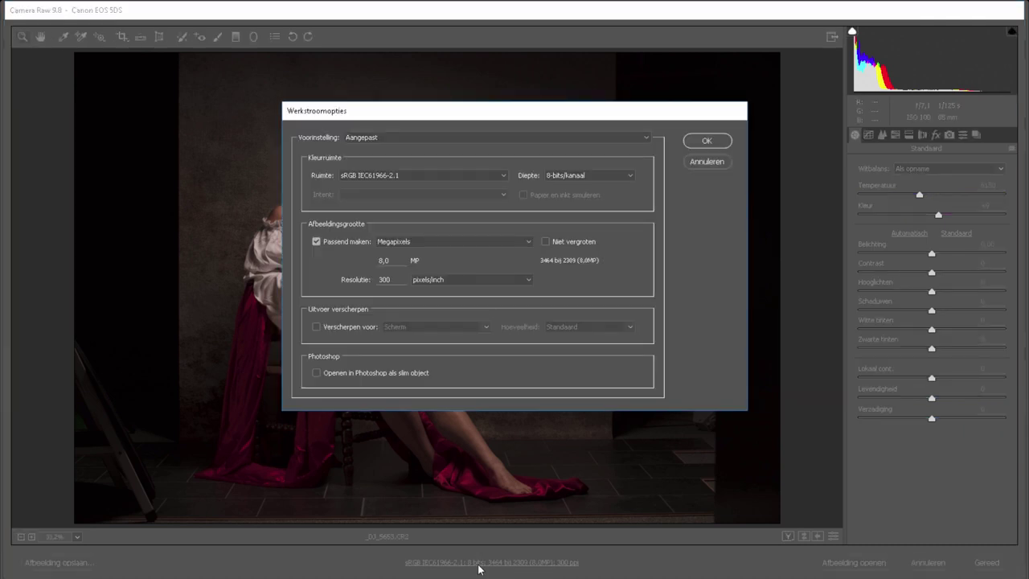
- Set output to Adobe RGB (1998), 16 bits, no resizing, and opening as a smart object
click(409, 178)
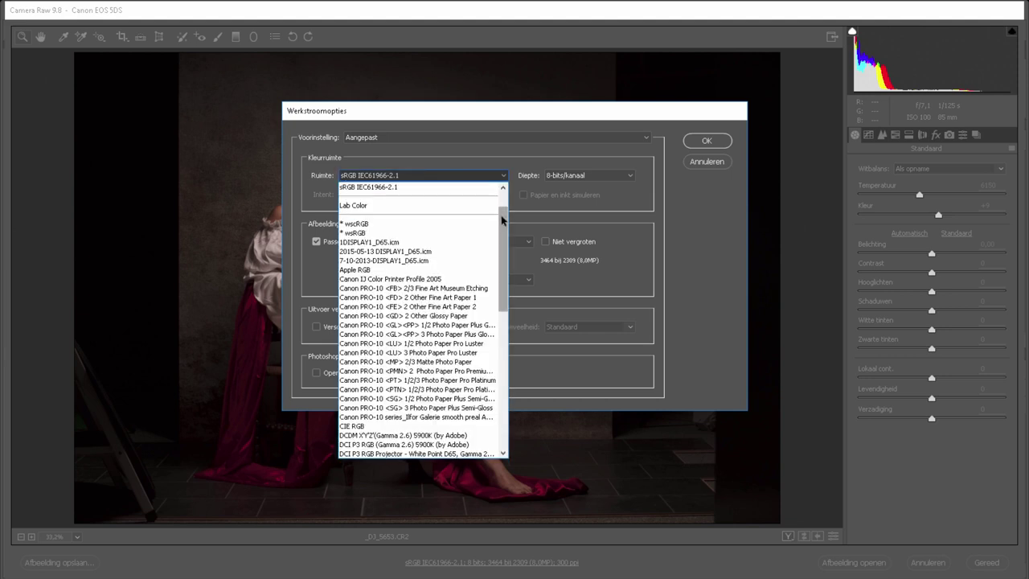
drag(501, 218, 501, 206)
click(421, 190)
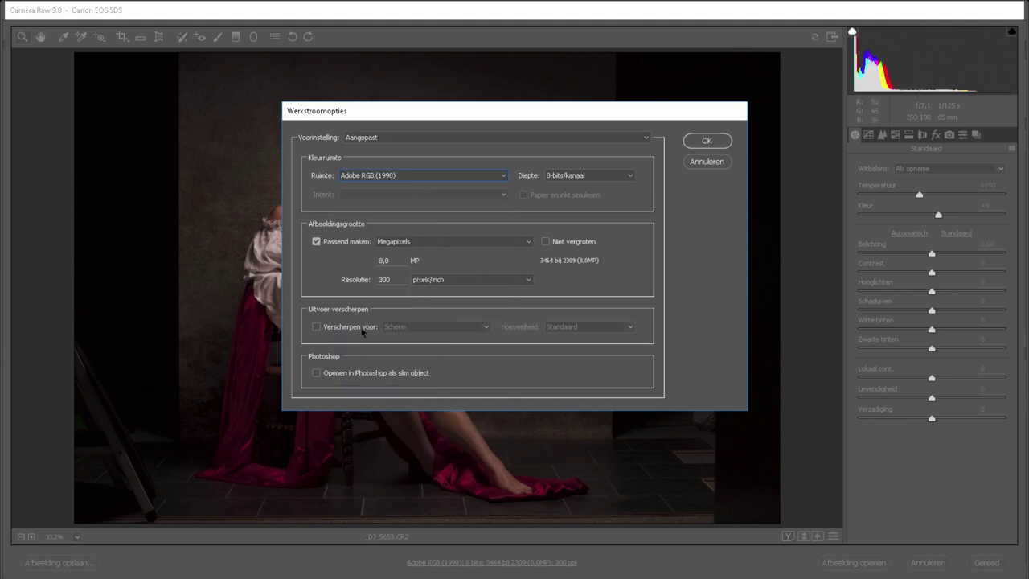
click(590, 176)
click(583, 197)
click(316, 242)
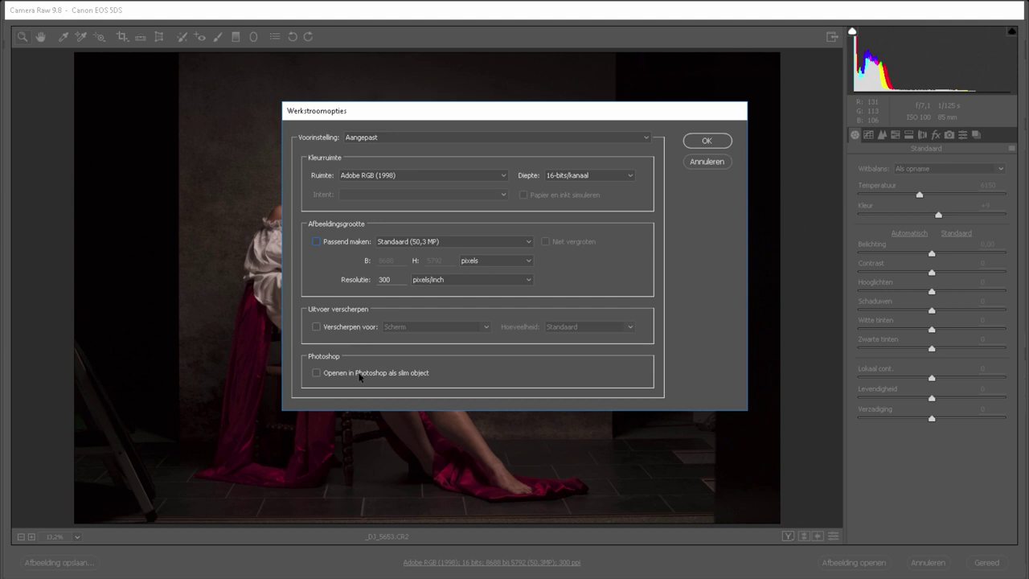
click(317, 373)
click(700, 141)
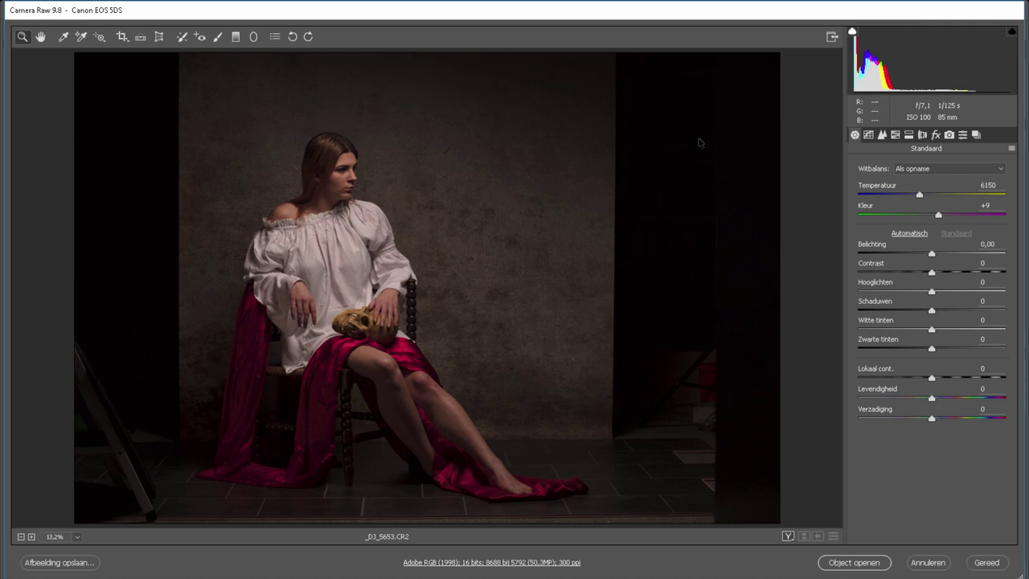
click(70, 563)
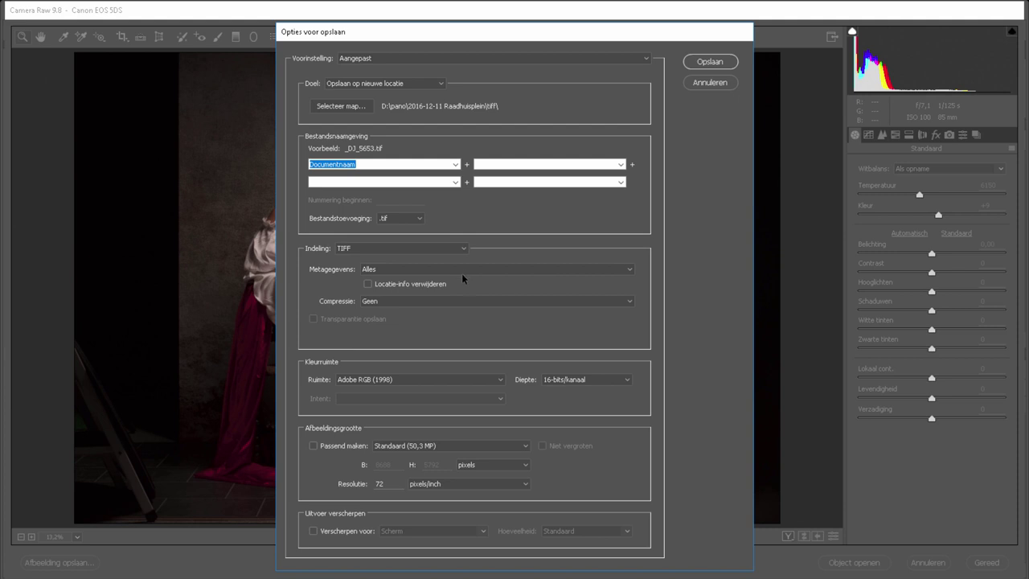
click(451, 249)
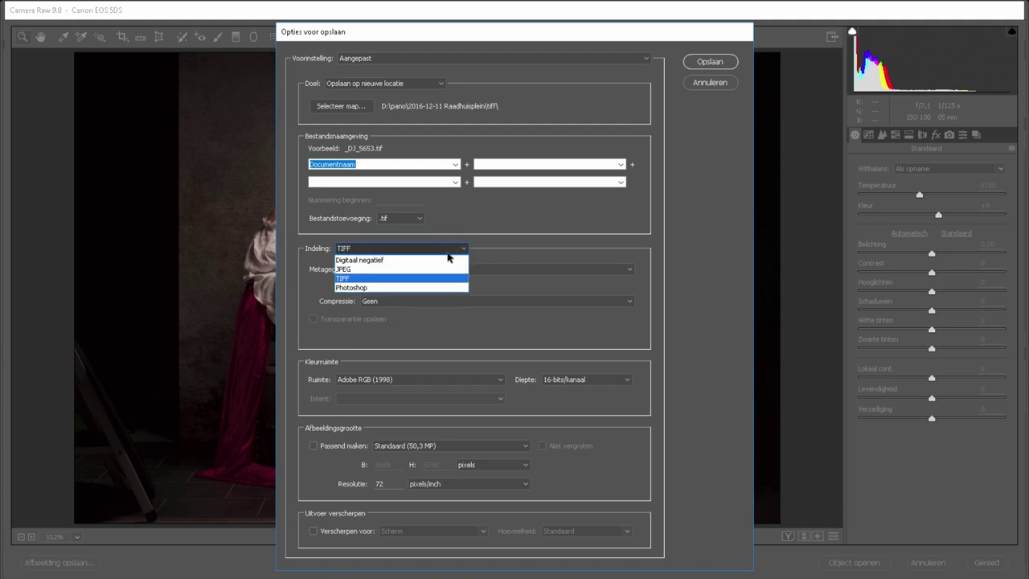
click(466, 247)
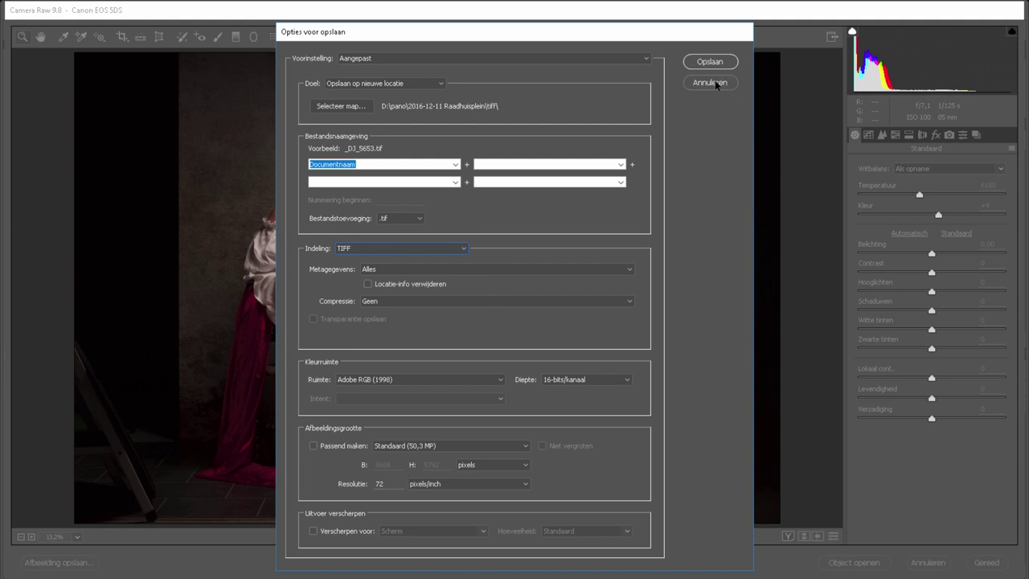
click(711, 83)
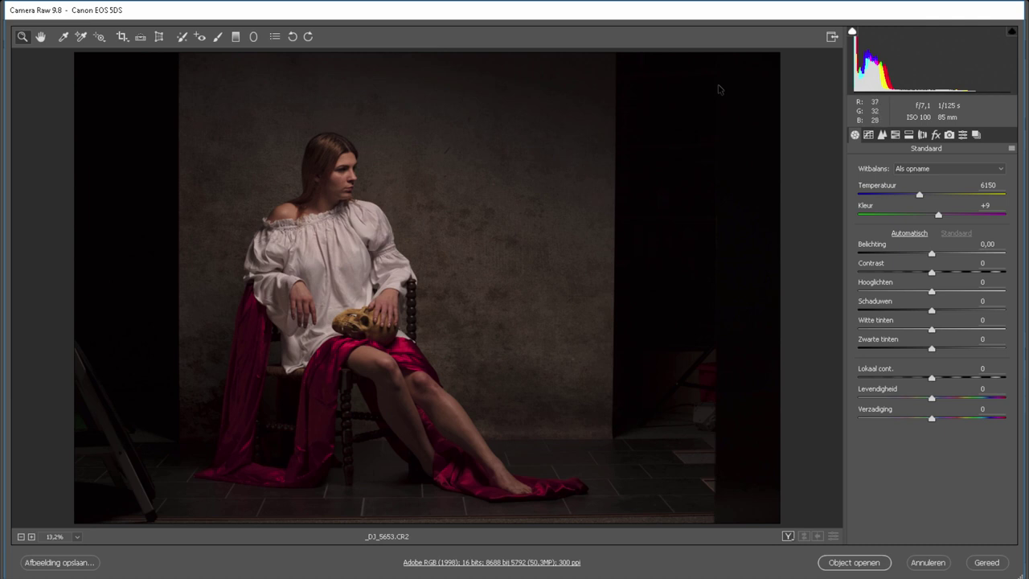
- Zoom into the dark wall texture, then pan the view to the woman's face
drag(434, 318, 456, 329)
alt+click(301, 140)
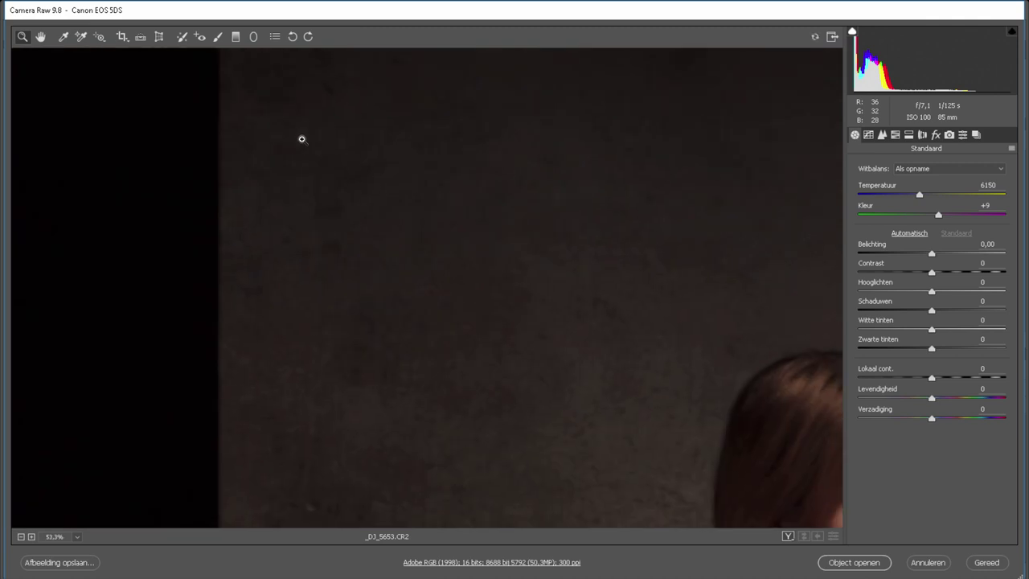
click(632, 343)
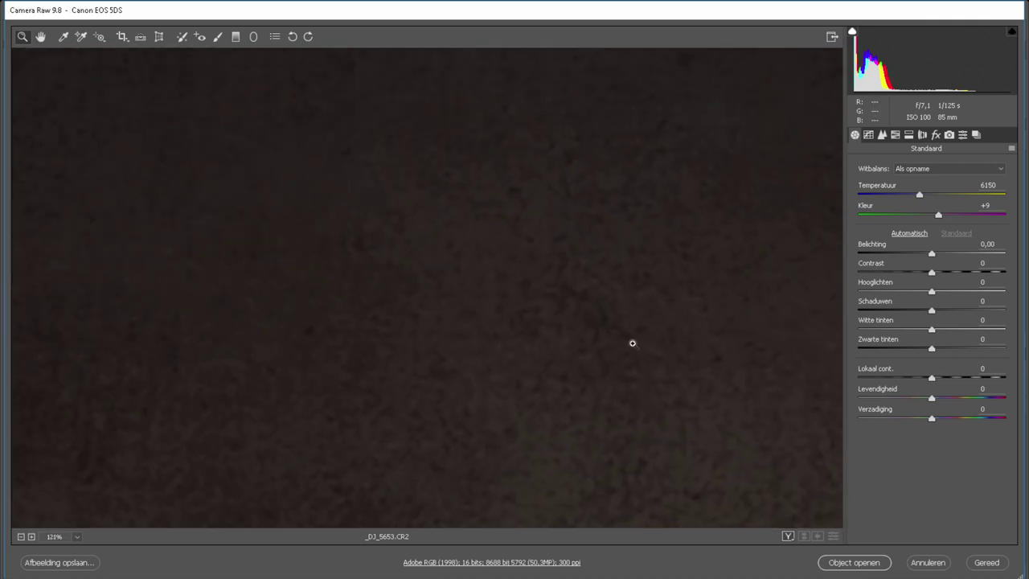
click(43, 40)
drag(597, 367, 179, 57)
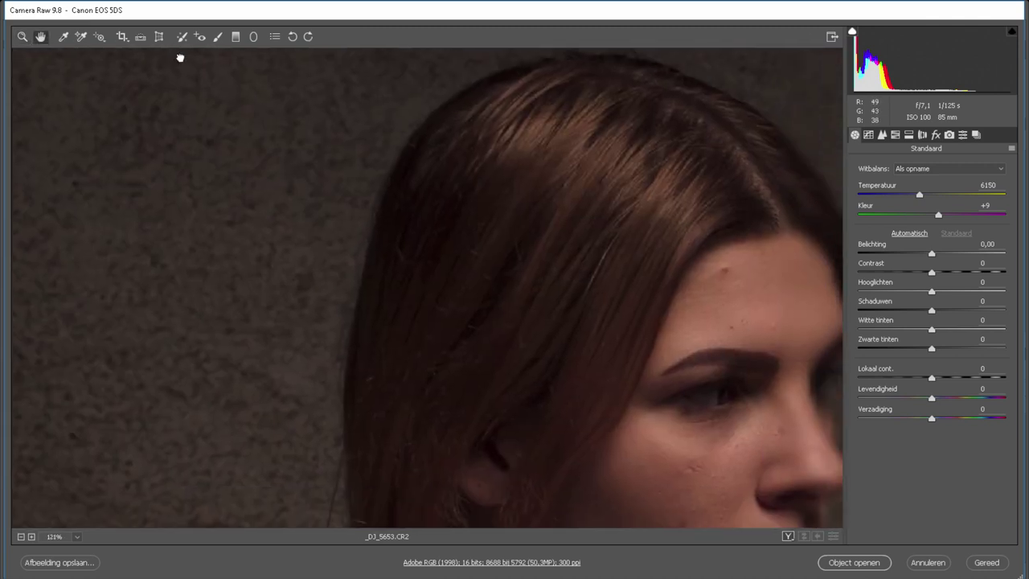
mouse_move(617, 360)
mouse_down()
mouse_move(201, 130)
mouse_move(308, 156)
mouse_up()
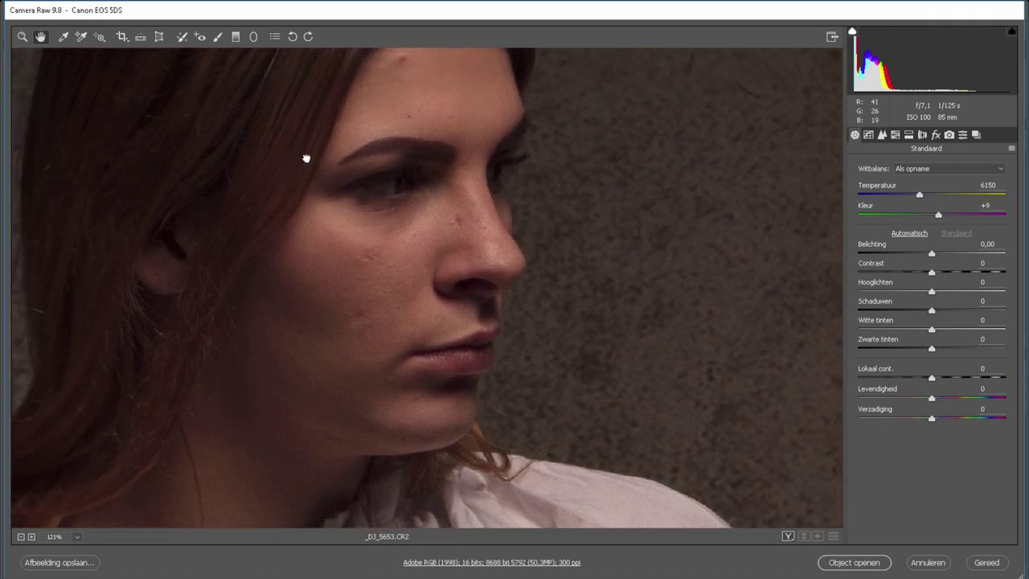
- Zoom in on the face to 146.2%, then fit the whole photo in the window
click(22, 38)
right_click(351, 193)
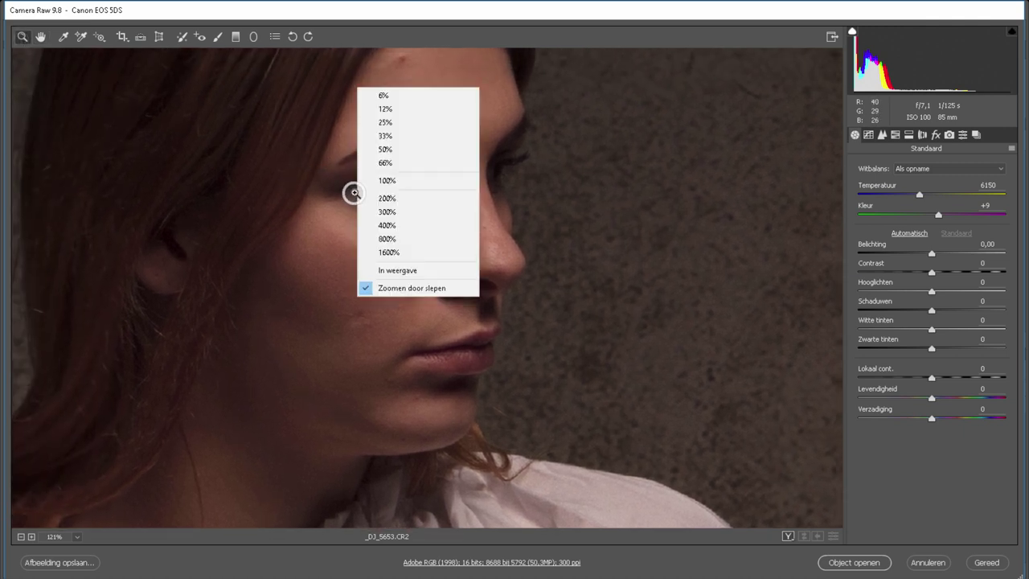
click(401, 287)
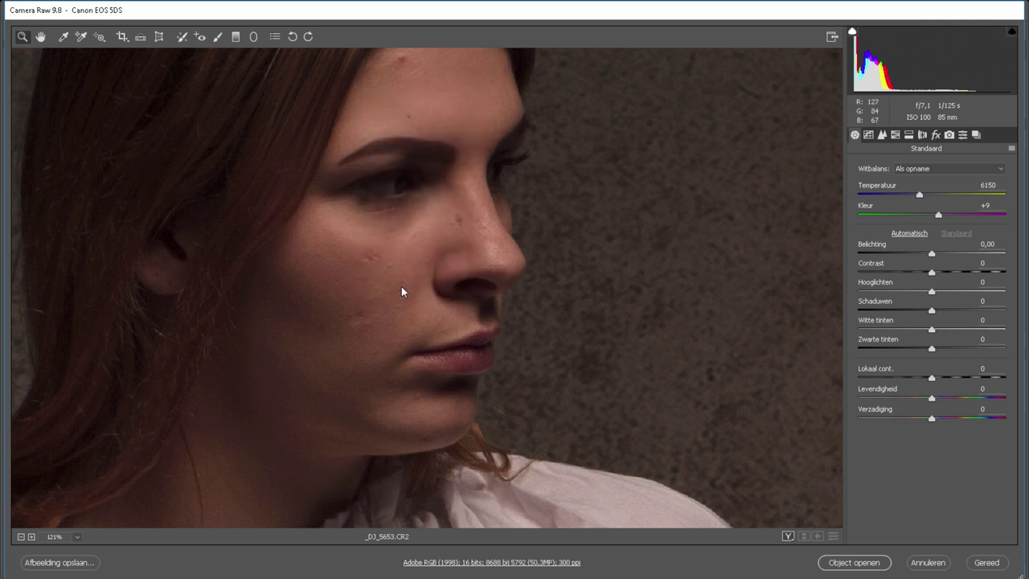
drag(401, 287, 772, 373)
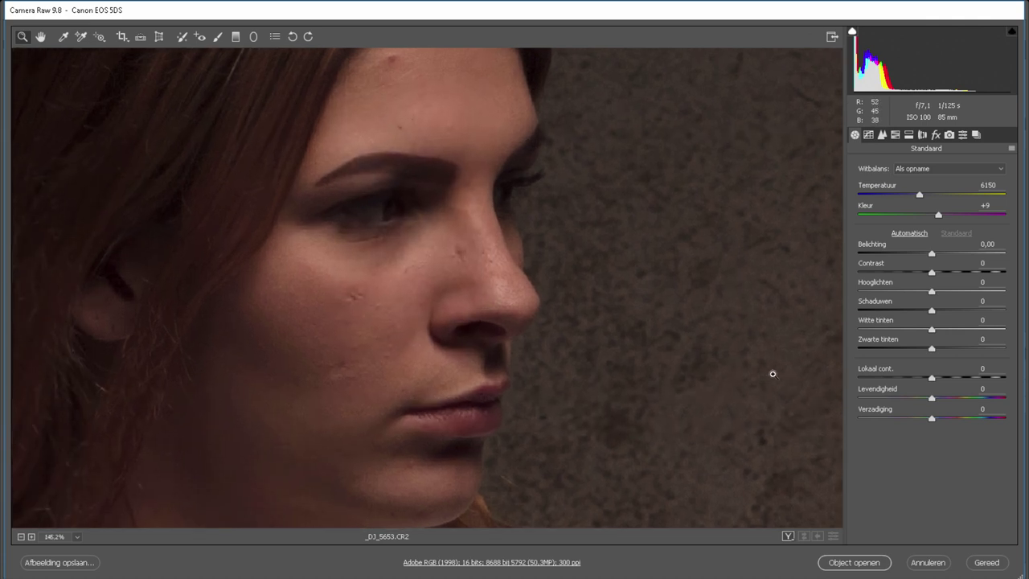
right_click(349, 184)
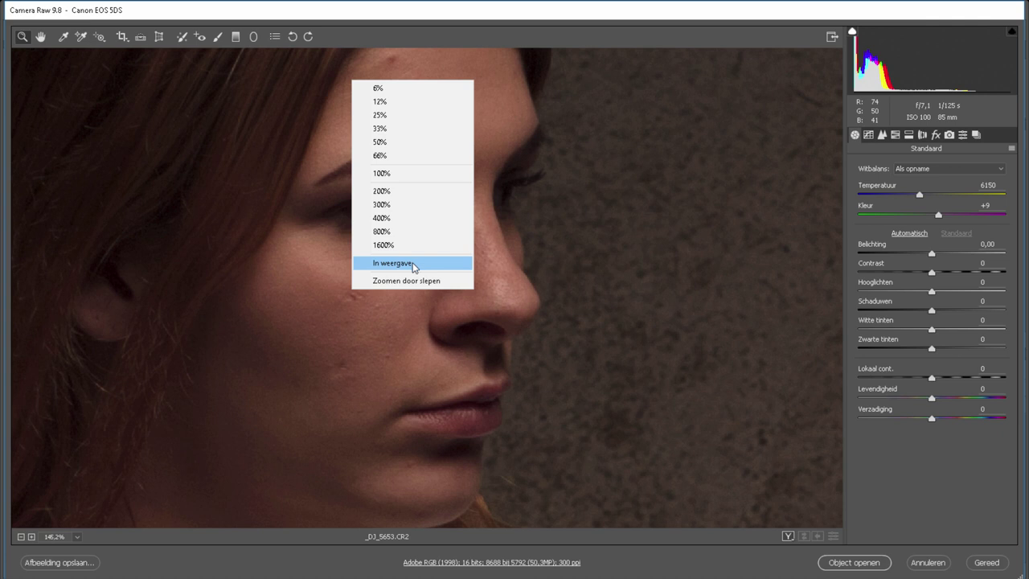
click(413, 267)
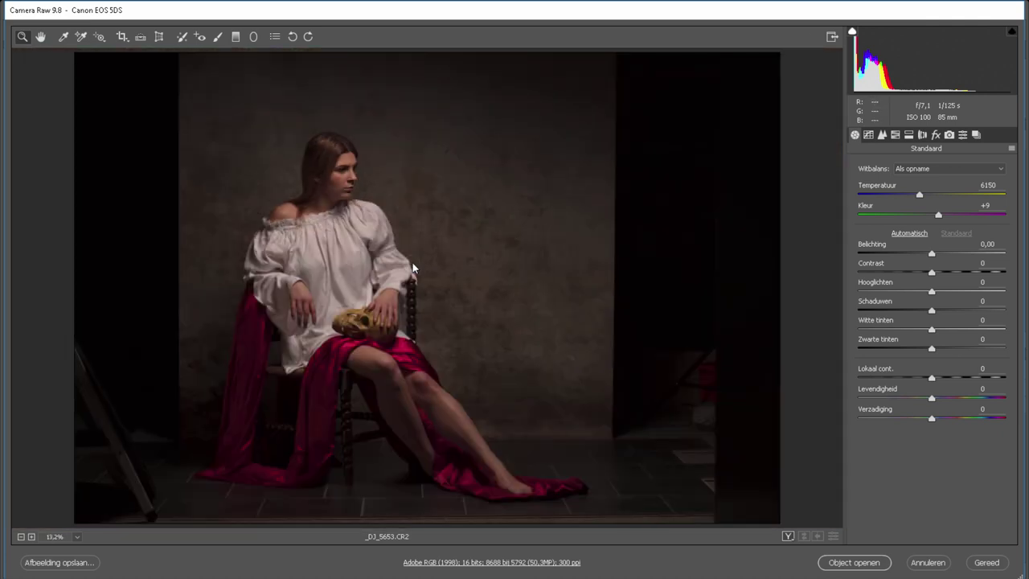
- Zoom into the head and shoulders, pan over hands, skull and blouse, then fit the view
click(41, 41)
click(23, 36)
mouse_move(236, 115)
mouse_down()
mouse_move(378, 214)
mouse_move(232, 117)
mouse_move(300, 99)
mouse_move(675, 418)
mouse_up()
click(42, 37)
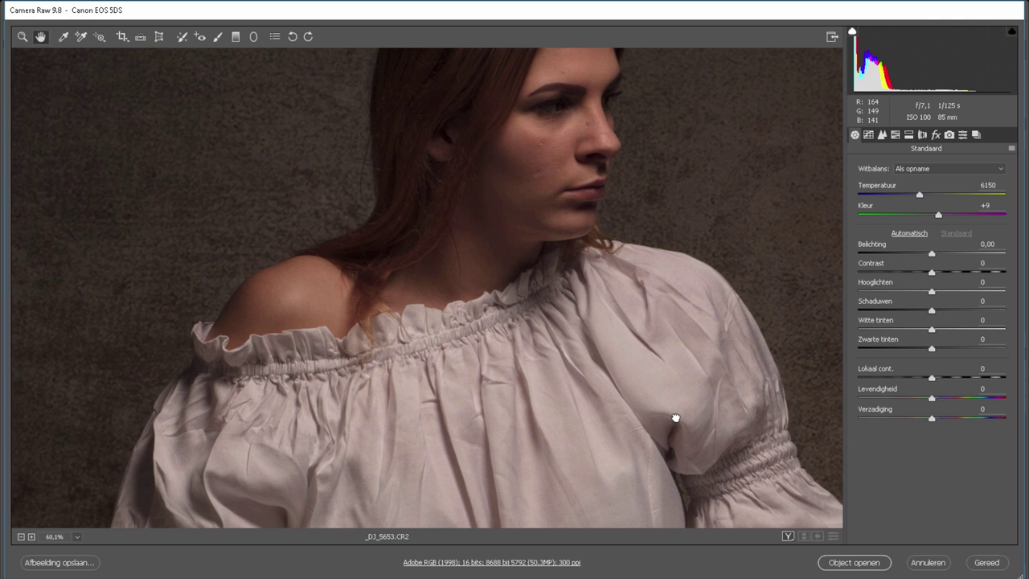
key(ctrl+0)
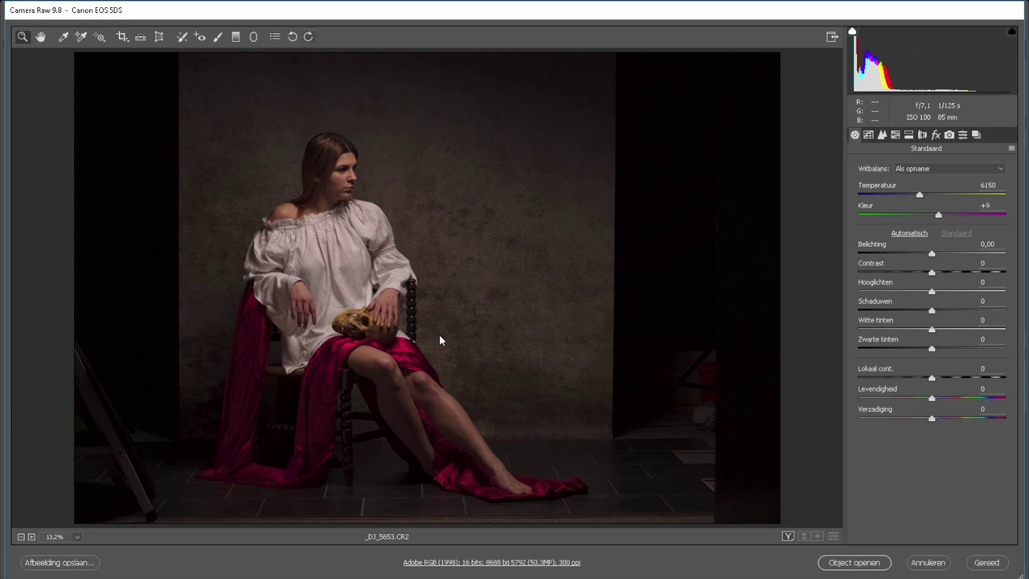
- Rotate the photo 90° left, then turn it back to landscape at 8688×5792
key(l)
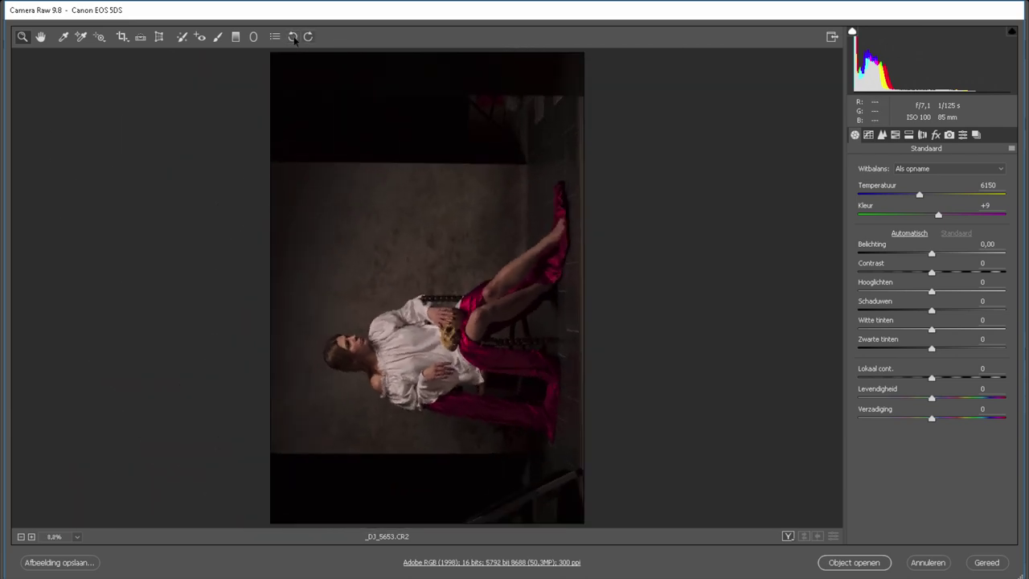
click(309, 36)
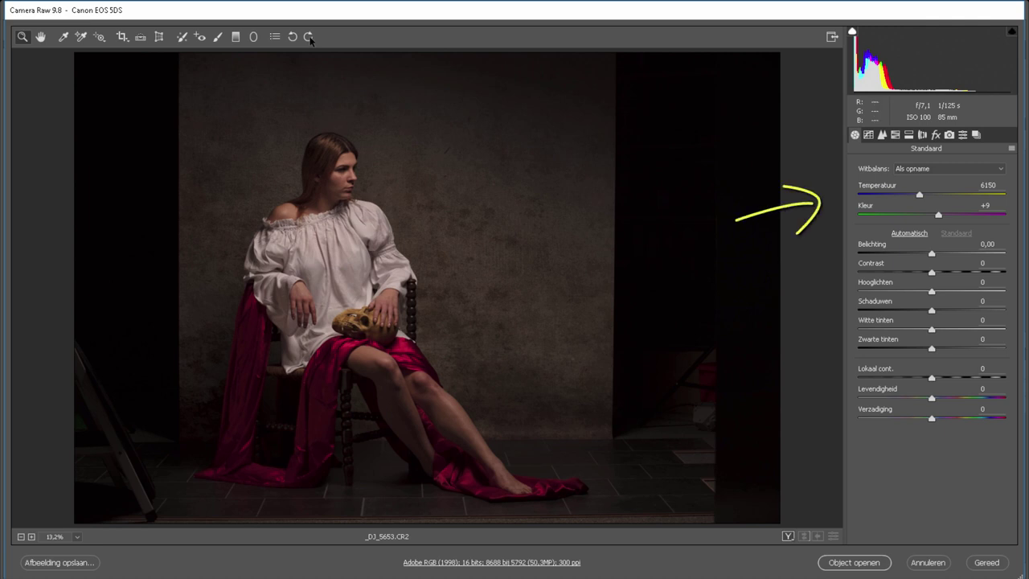
- Apply the Flash white balance preset, then warm Temperature to 6550 with Tint -4
click(928, 168)
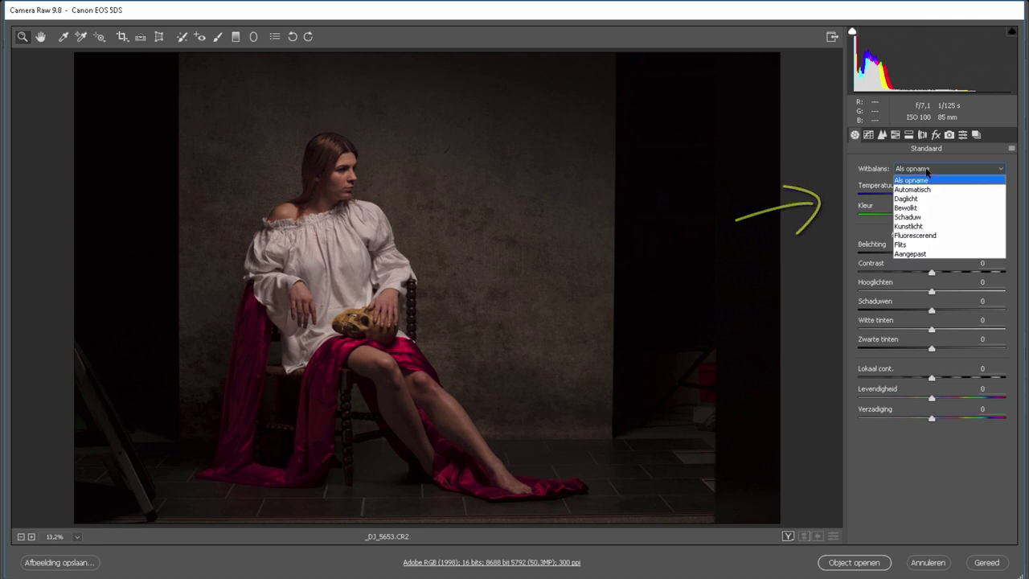
click(915, 244)
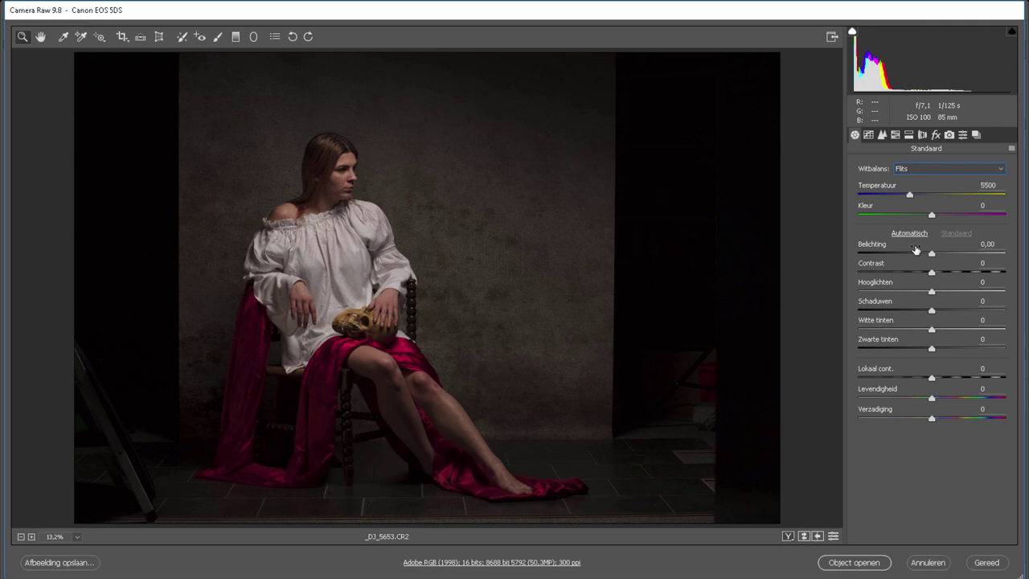
mouse_move(909, 194)
mouse_down()
mouse_move(971, 196)
mouse_move(883, 196)
mouse_up()
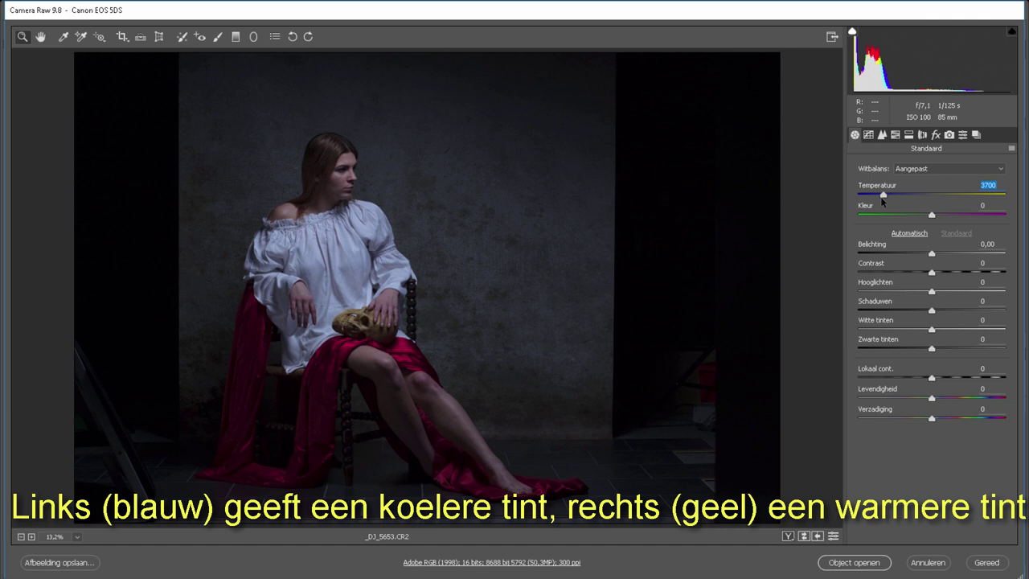
mouse_move(883, 202)
mouse_down()
mouse_move(926, 202)
mouse_move(930, 225)
mouse_up()
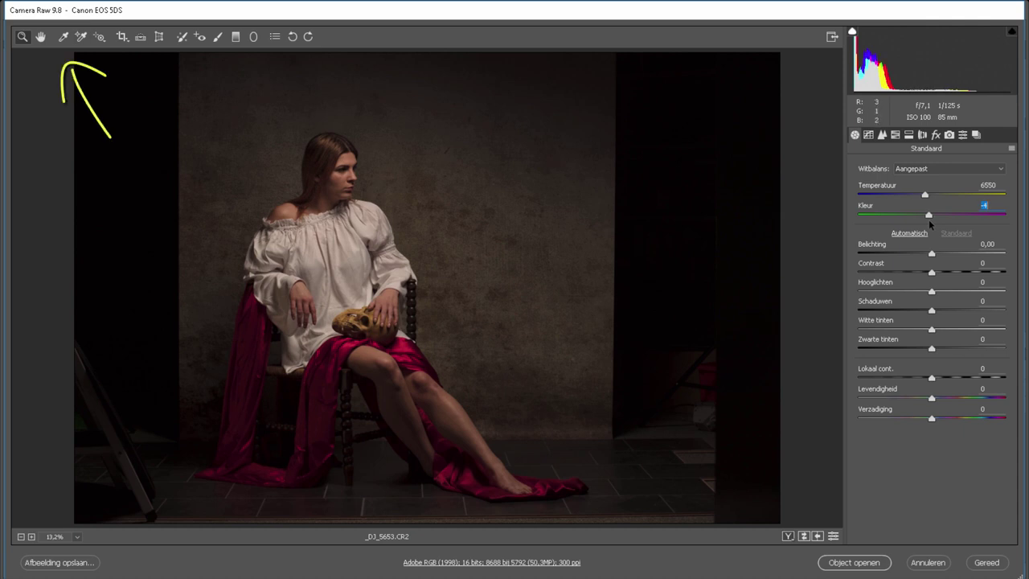
- Neutralise white balance on the white blouse (4950, -8), then apply Auto tone
click(63, 37)
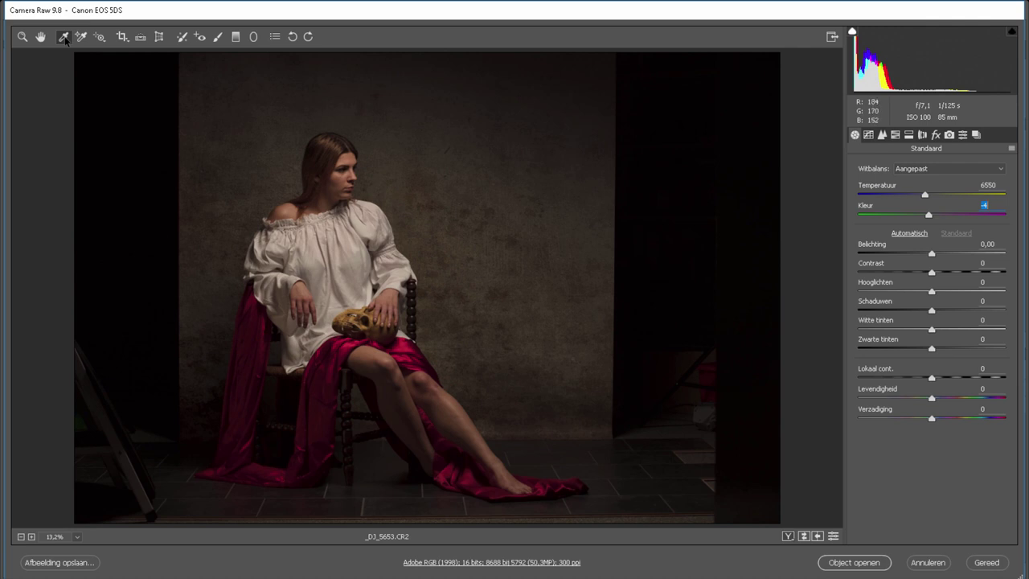
click(370, 229)
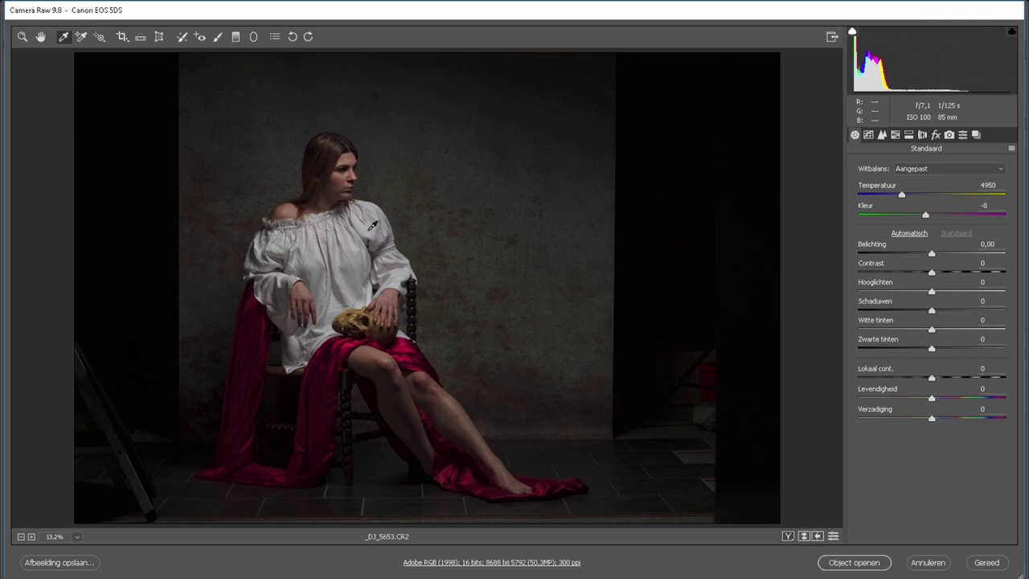
click(908, 233)
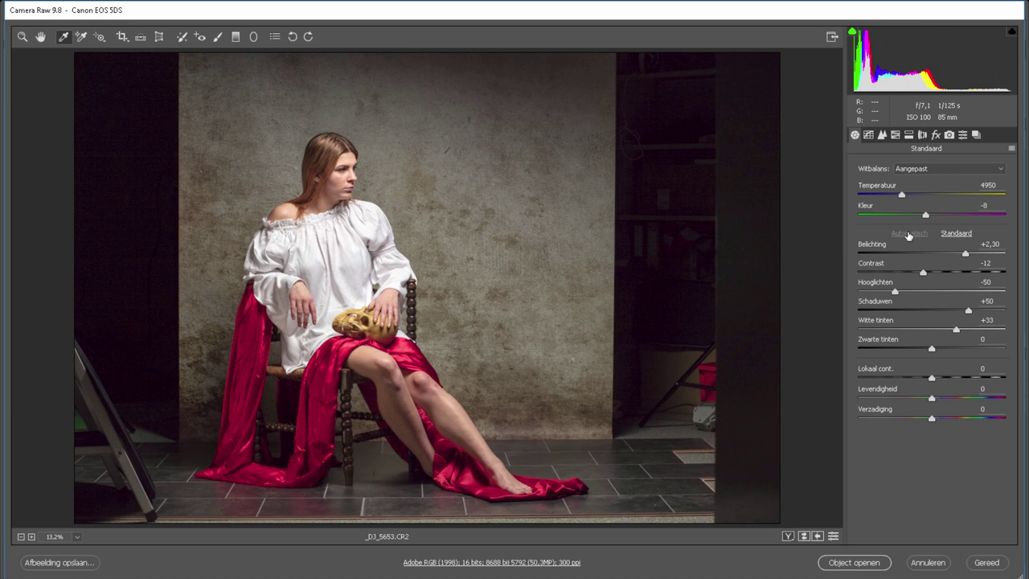
- Reset tone settings to default, drop exposure to -3.60, and show shadow clipping in blue
click(954, 233)
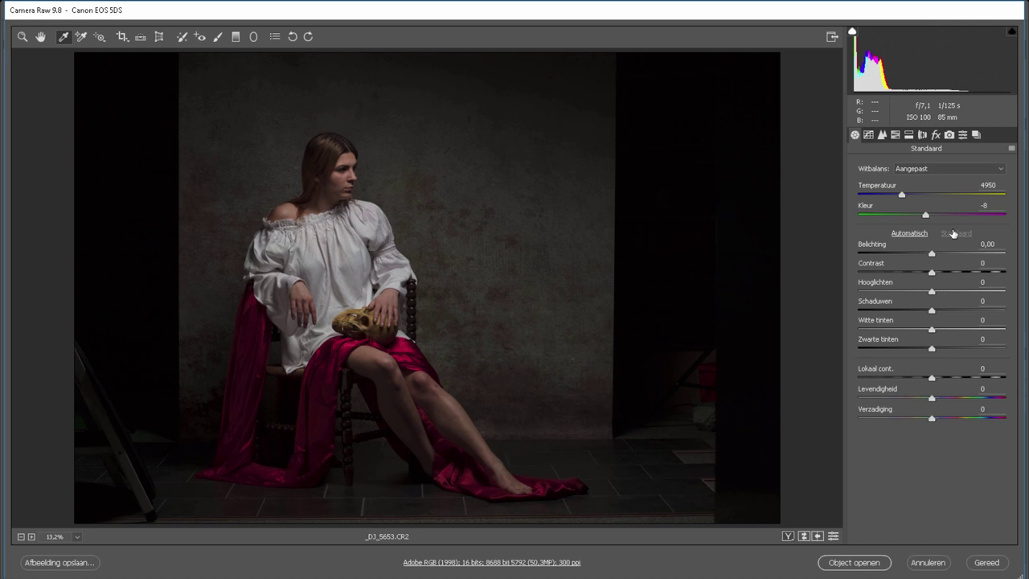
key(alt)
mouse_move(932, 253)
mouse_down()
mouse_move(985, 253)
mouse_move(878, 264)
mouse_up()
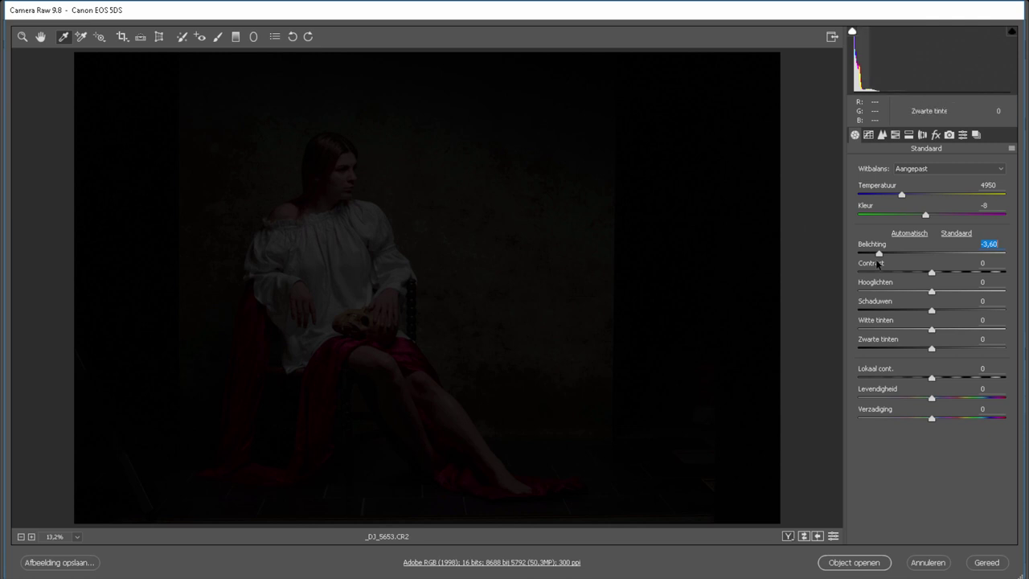
click(853, 33)
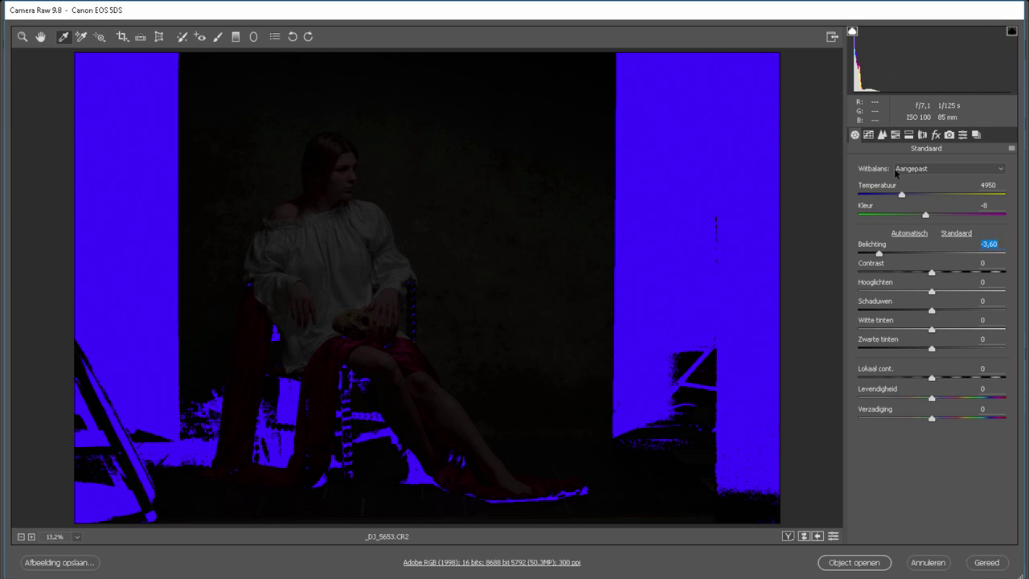
- Push exposure up from -2.40 to +5.00, exposing blown highlights in red
click(896, 254)
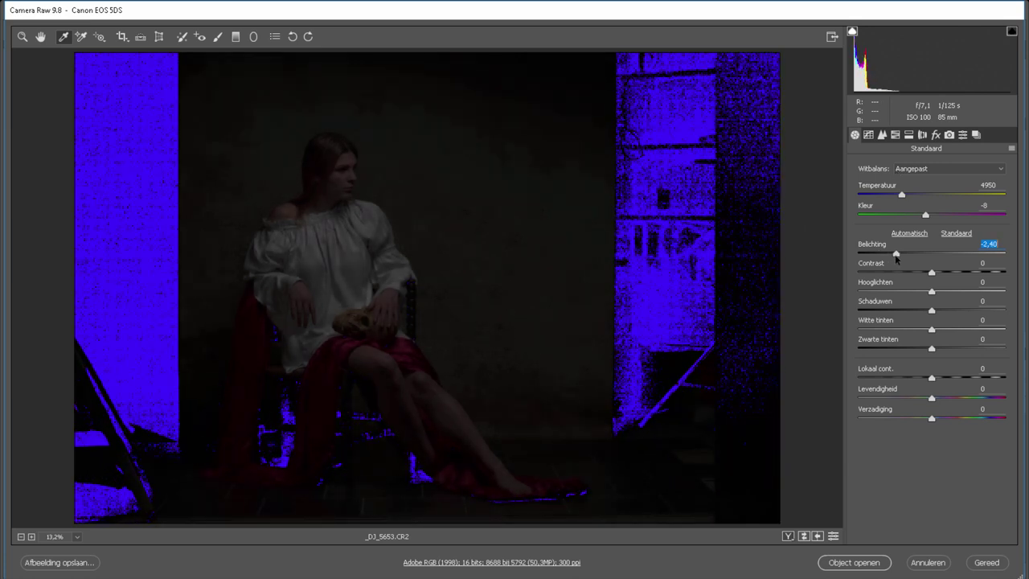
drag(896, 256, 928, 255)
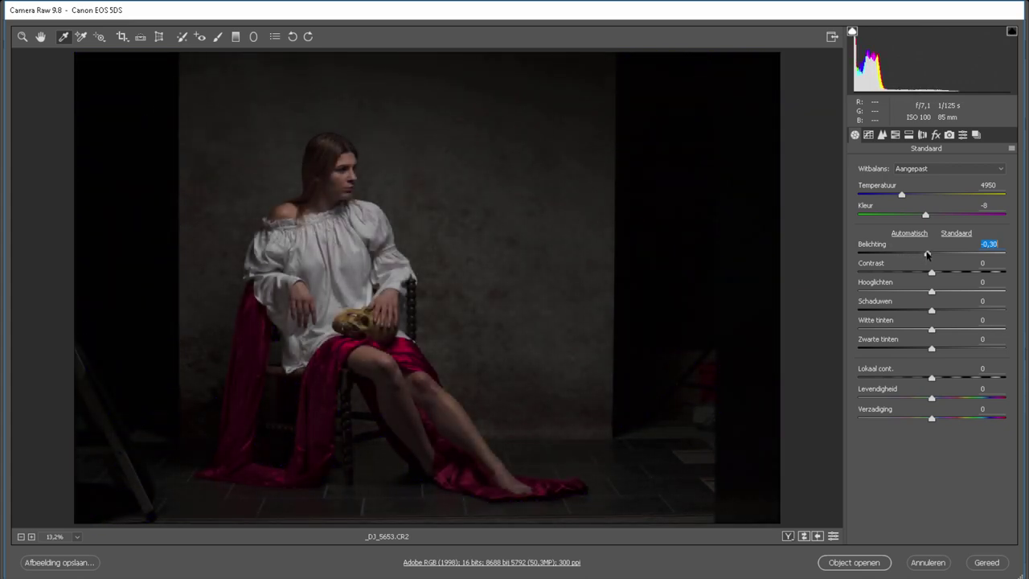
drag(927, 255, 1005, 251)
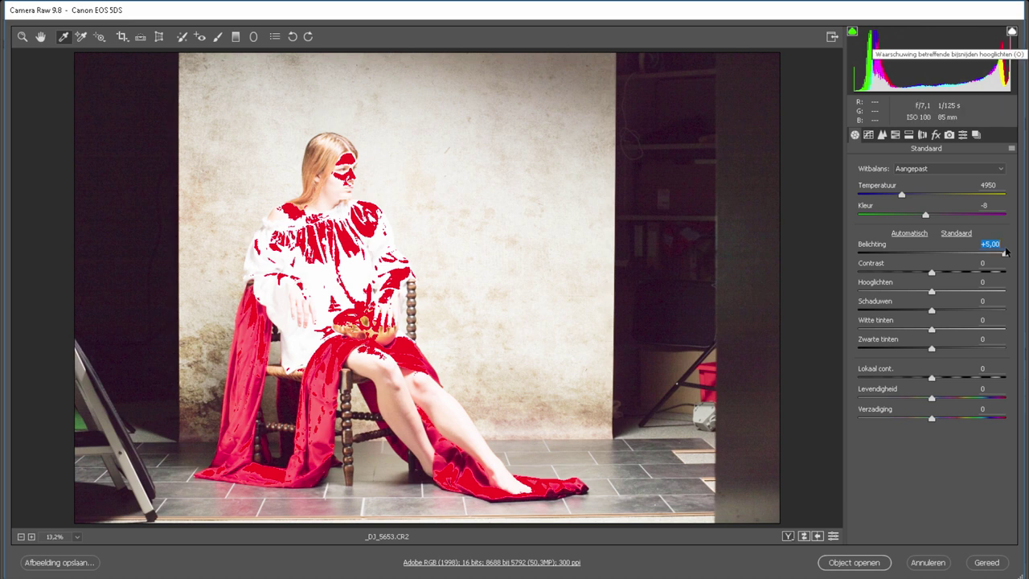
- Toggle the highlight clipping warning and sweep exposure up and down with Alt held
click(1012, 32)
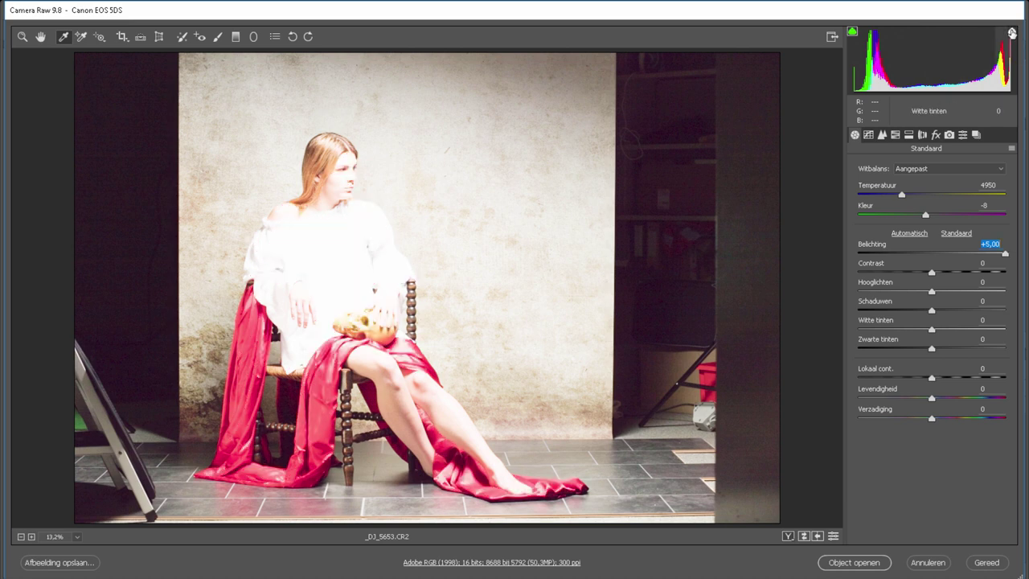
click(1012, 33)
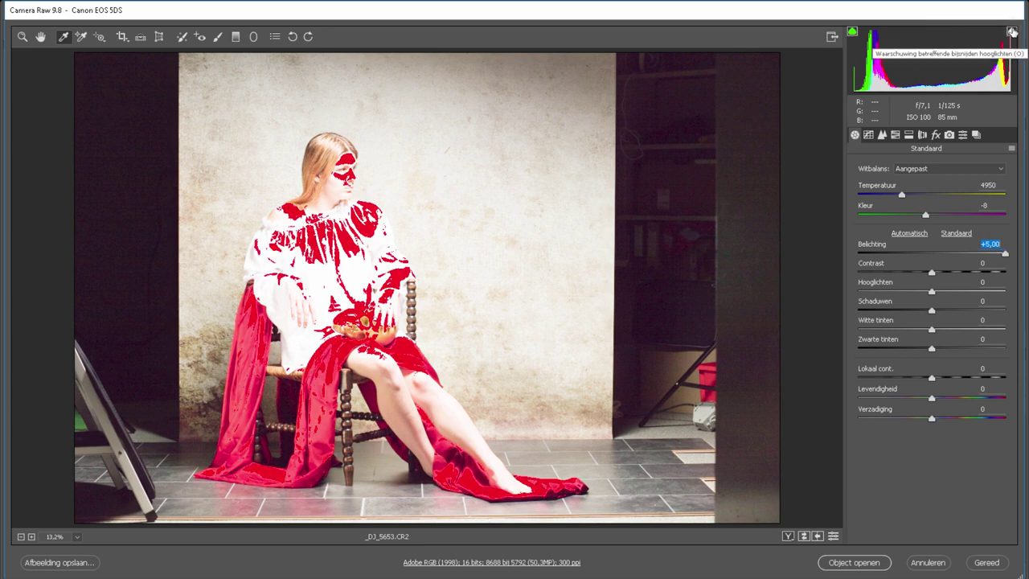
click(1012, 32)
drag(1005, 253, 933, 253)
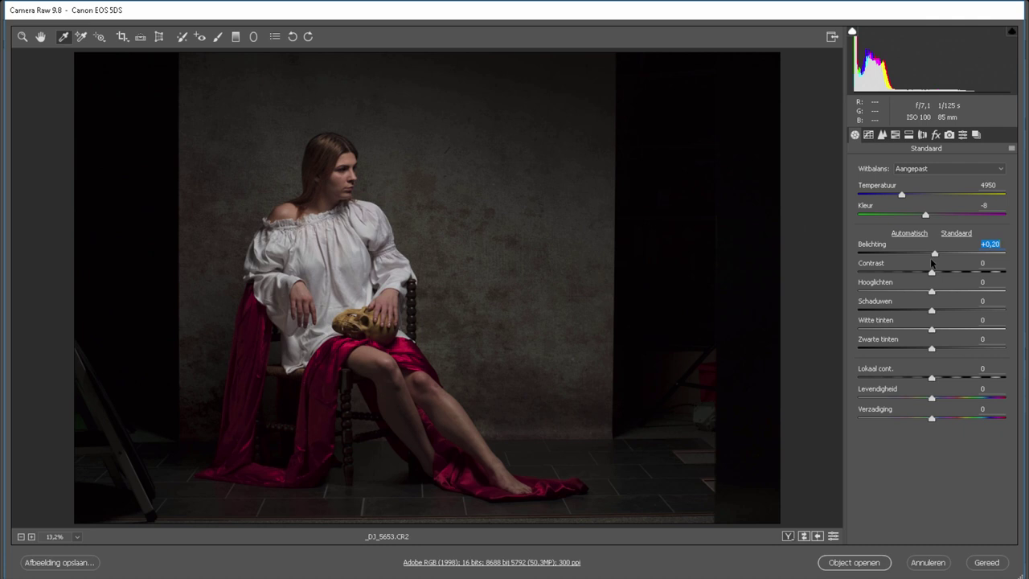
key(alt)
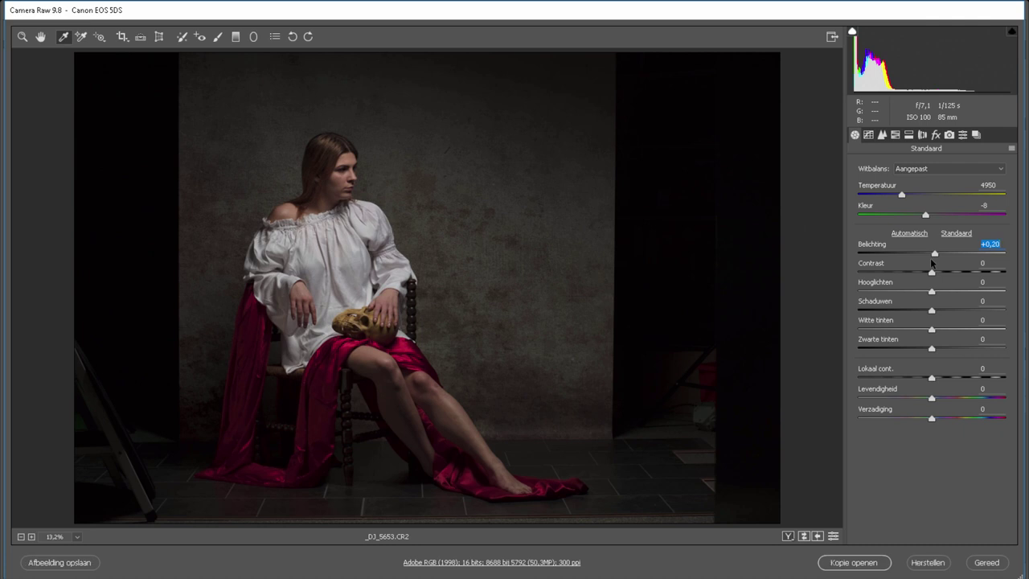
mouse_move(935, 254)
mouse_down()
mouse_move(860, 255)
mouse_move(997, 255)
mouse_up()
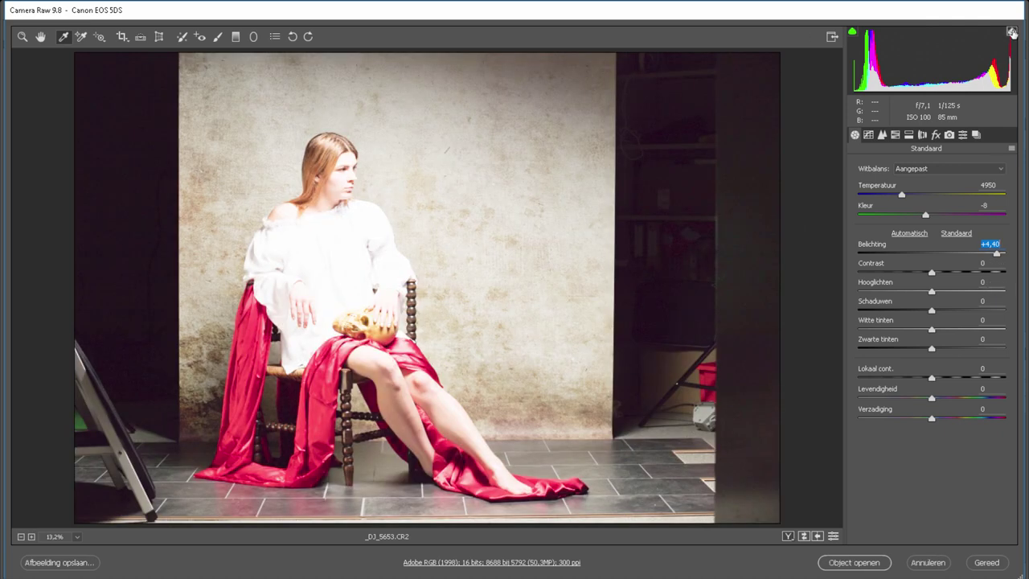
click(1013, 33)
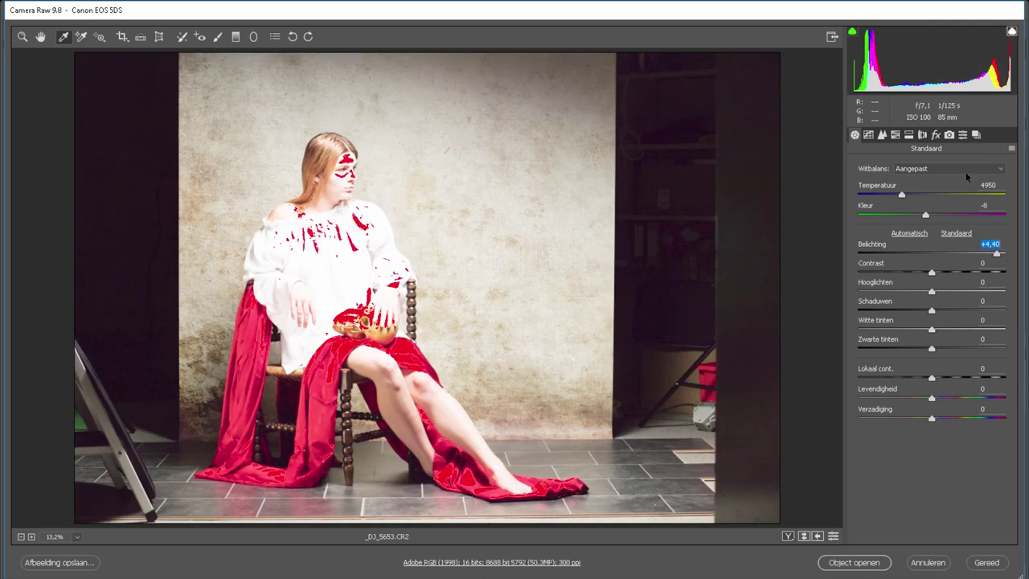
- Drop exposure to -3.85 to check shadow clipping, then set exposure back to 0
drag(997, 252, 875, 253)
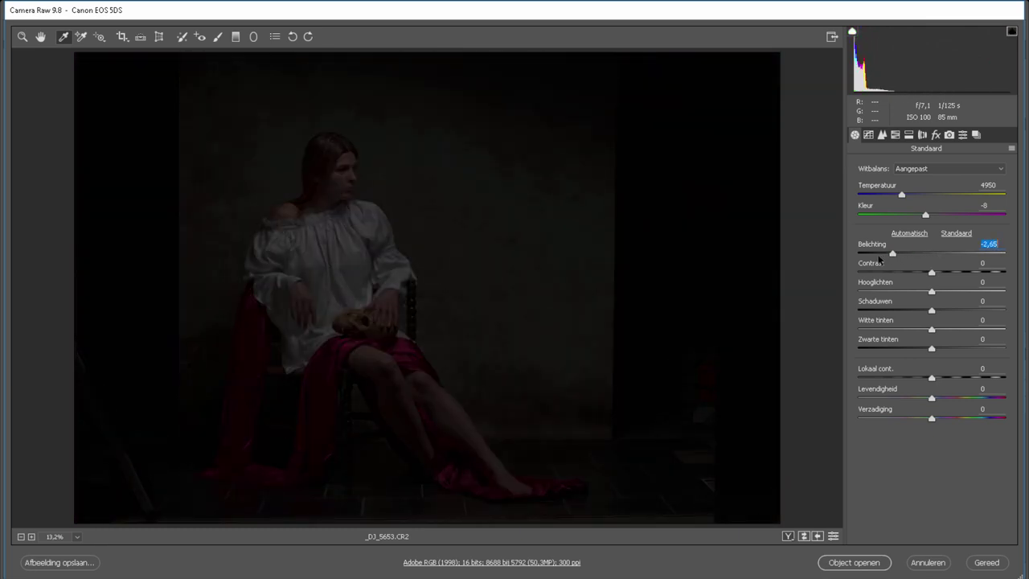
click(852, 31)
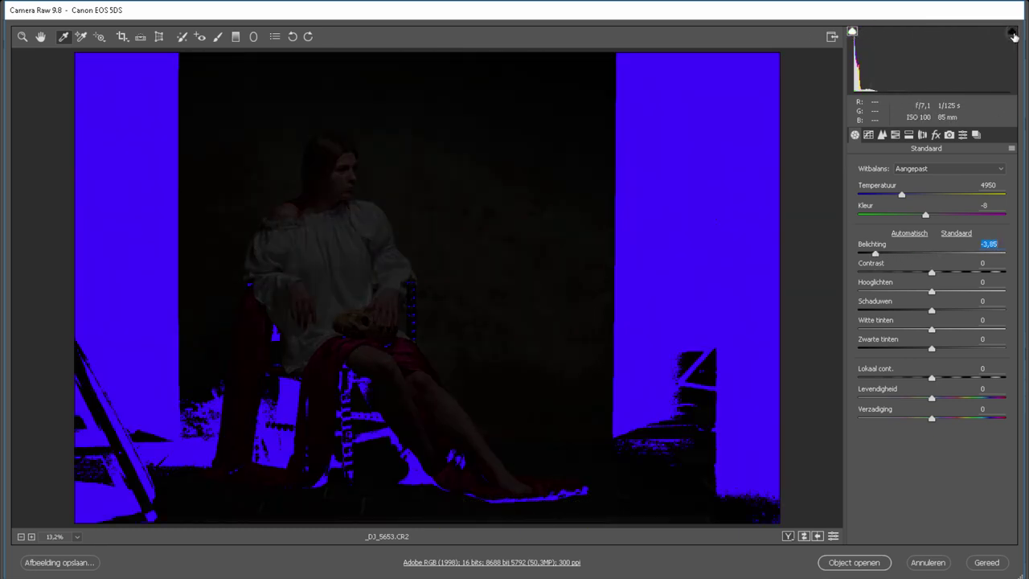
click(852, 31)
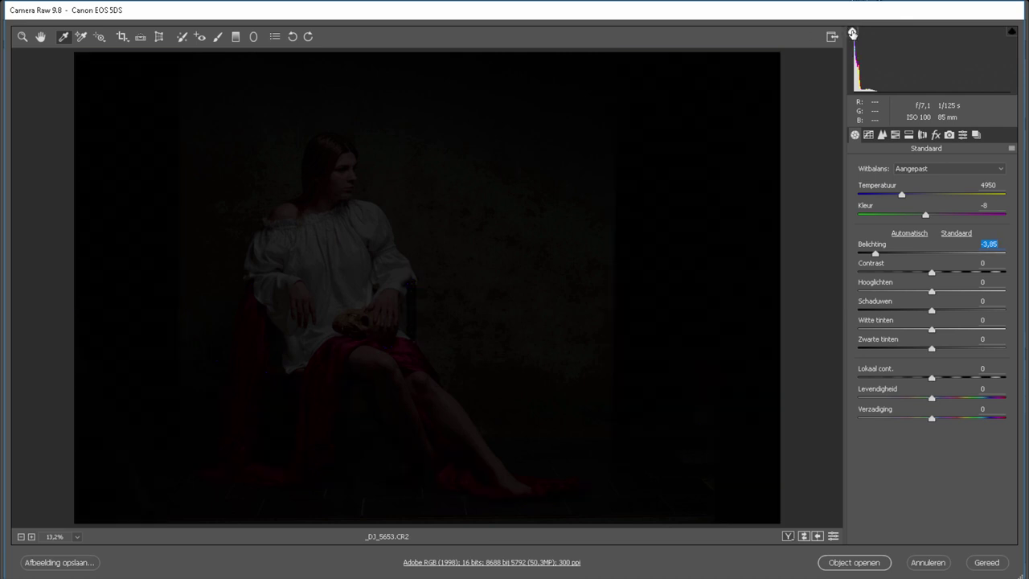
mouse_move(875, 253)
mouse_down()
mouse_move(924, 254)
mouse_move(862, 254)
mouse_move(928, 257)
mouse_up()
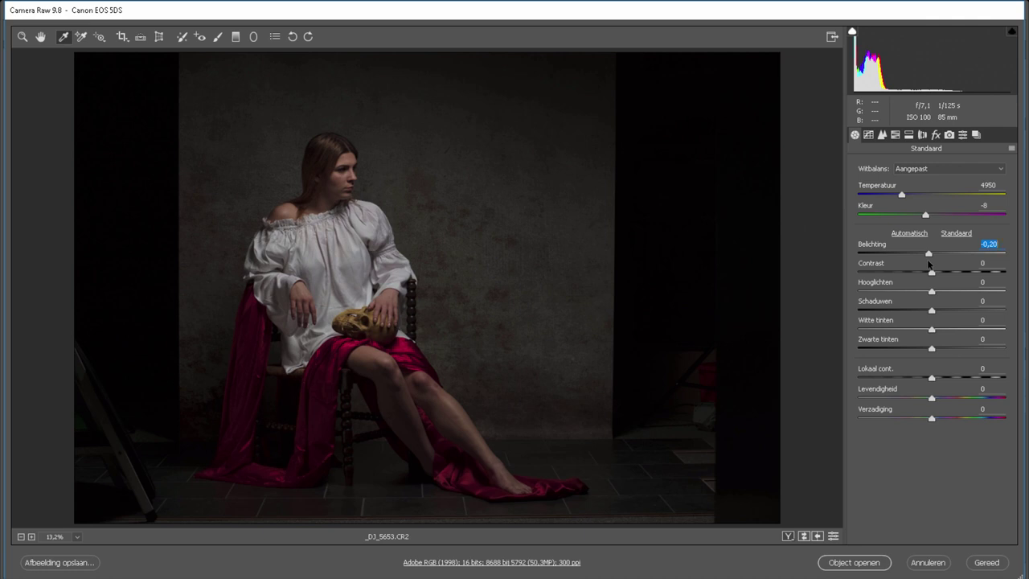
mouse_move(928, 254)
mouse_down()
mouse_move(877, 254)
mouse_move(932, 254)
mouse_up()
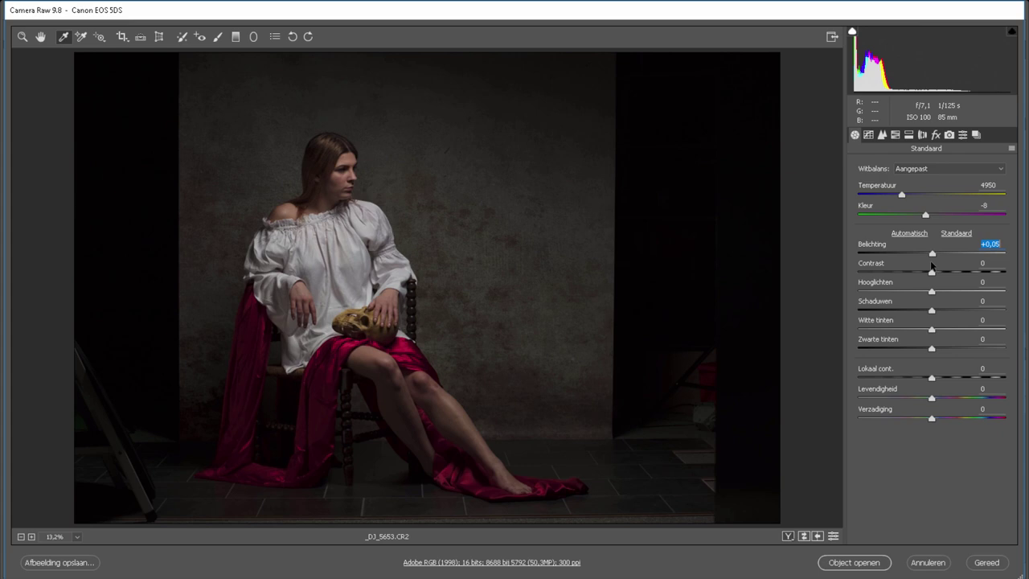
mouse_move(932, 254)
mouse_down()
mouse_move(909, 254)
mouse_move(994, 254)
mouse_up()
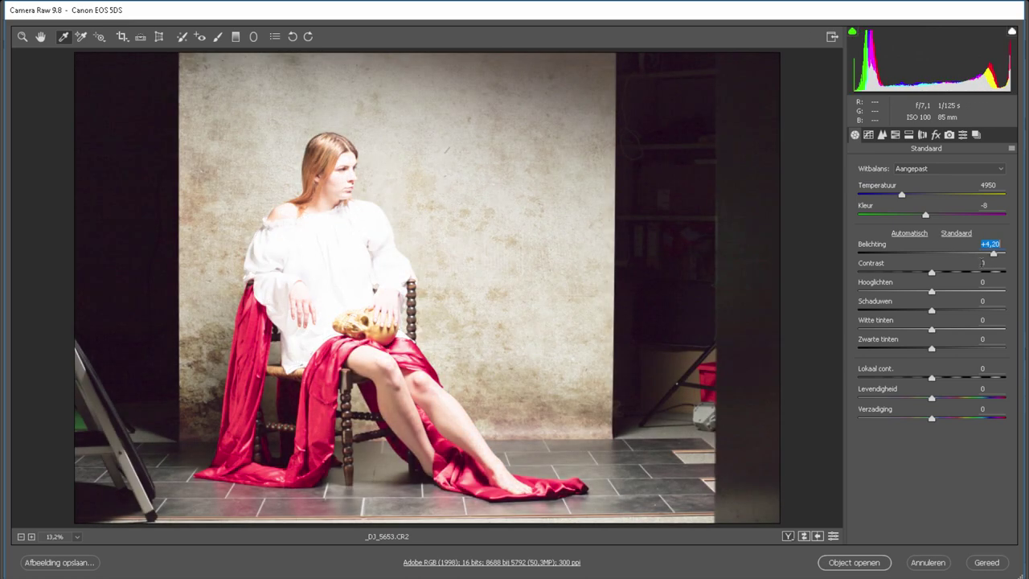
text(0)
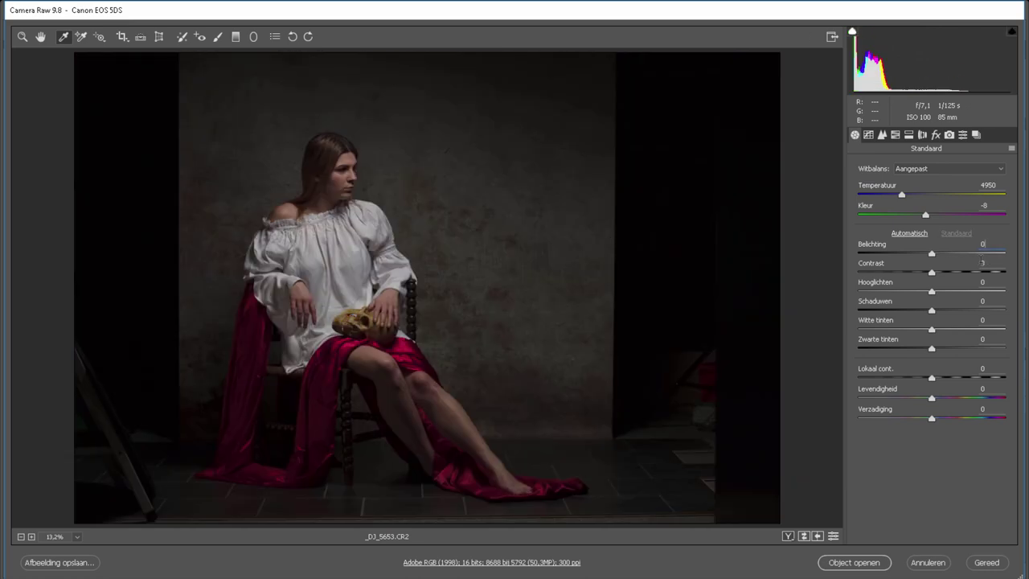
- Test contrast at +86 and -78, then settle it at +1
drag(931, 272, 995, 273)
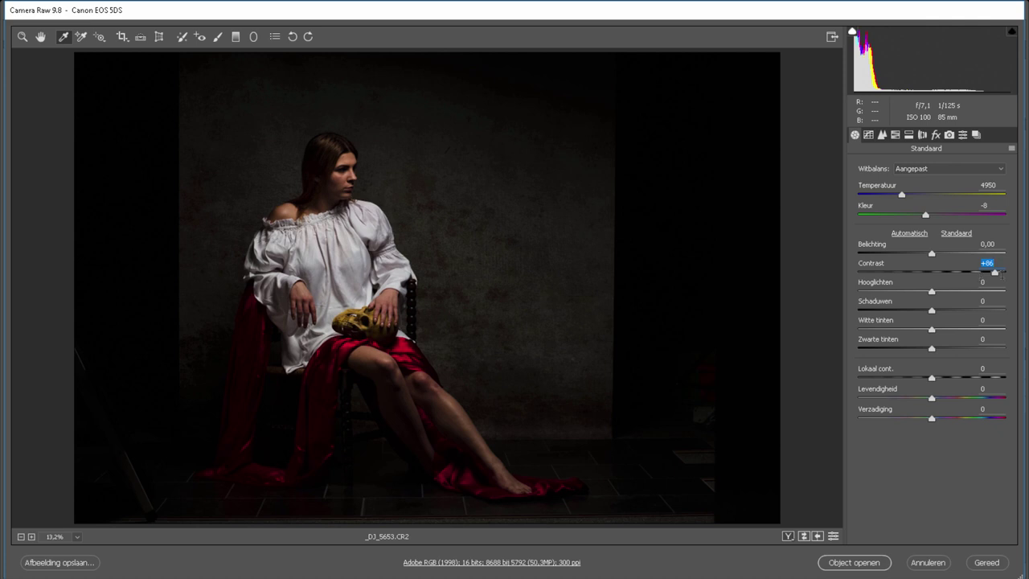
drag(997, 273, 875, 272)
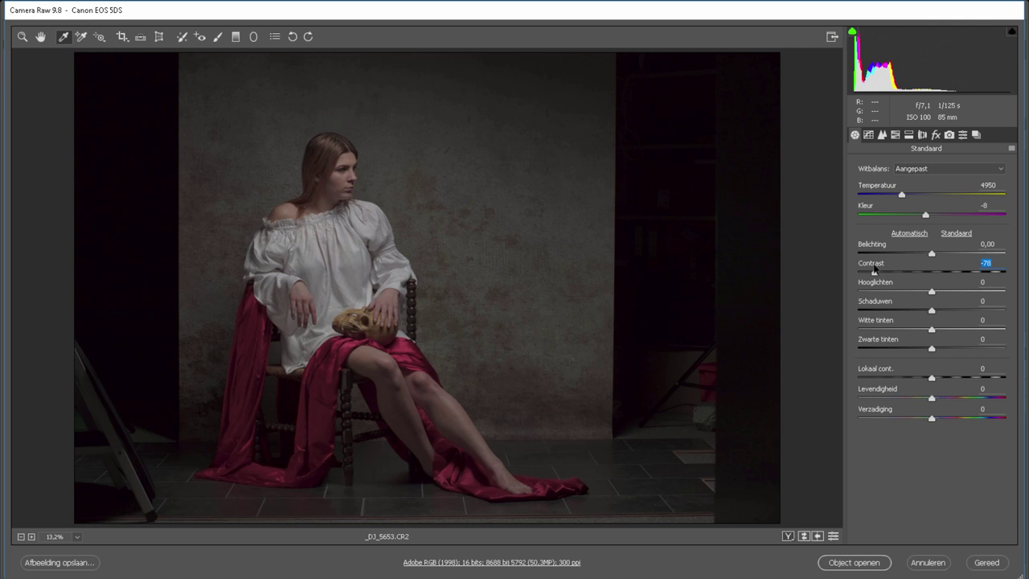
drag(875, 271, 933, 275)
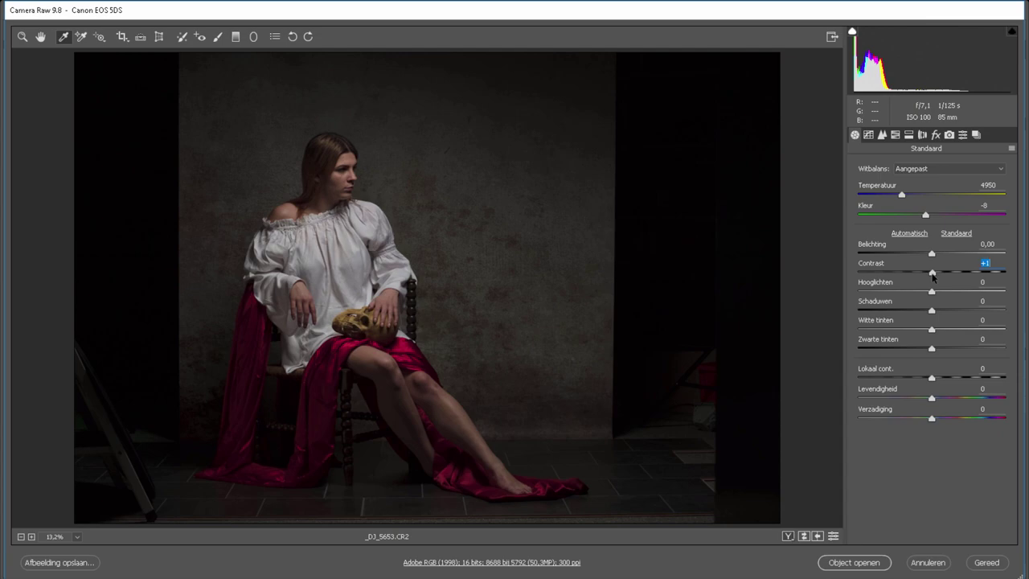
key(alt)
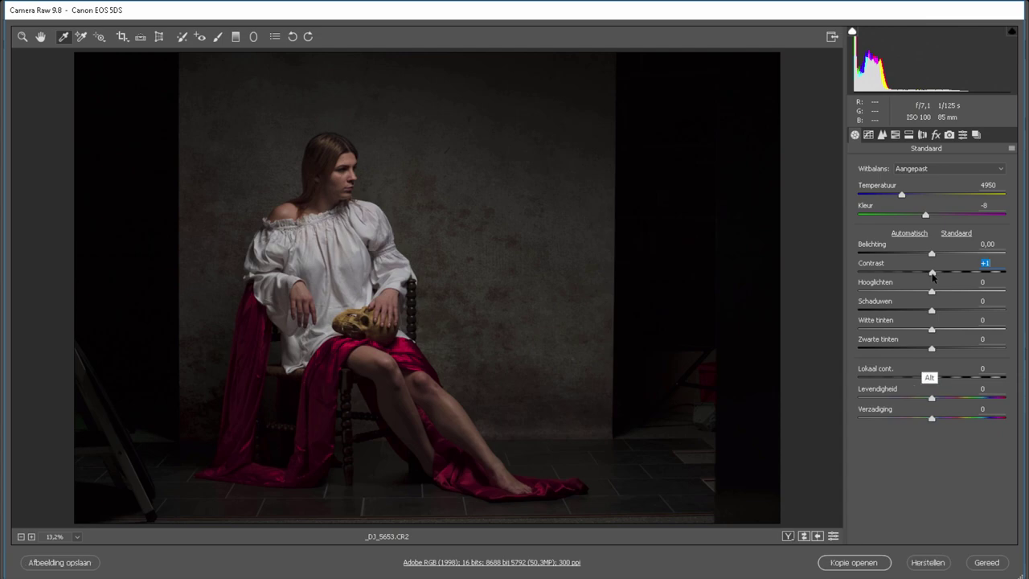
- Check Blacks clipping, settle Blacks at +3, and push Whites to +100
drag(932, 348, 884, 360)
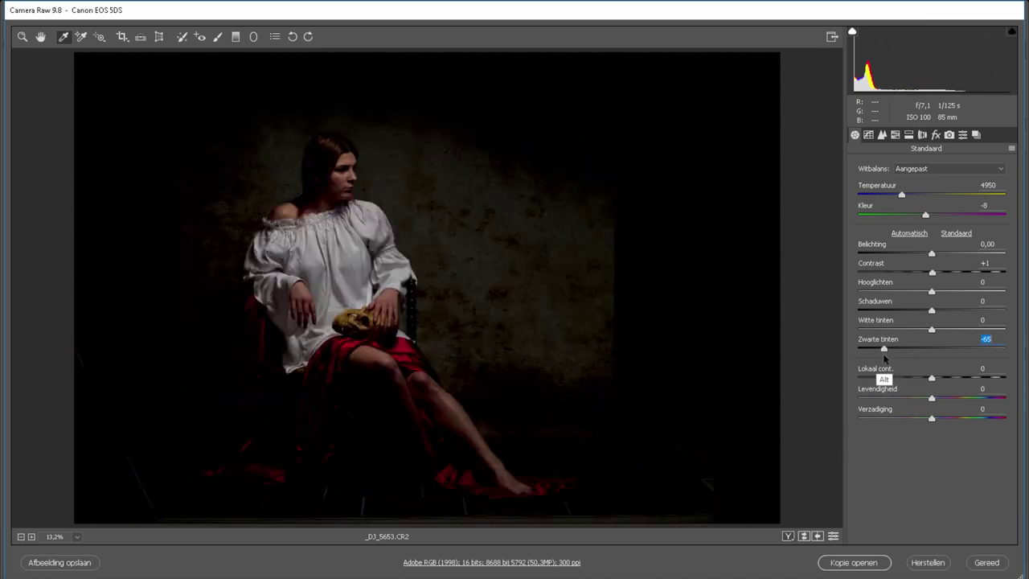
mouse_move(885, 349)
mouse_down()
mouse_move(994, 349)
mouse_move(929, 349)
mouse_up()
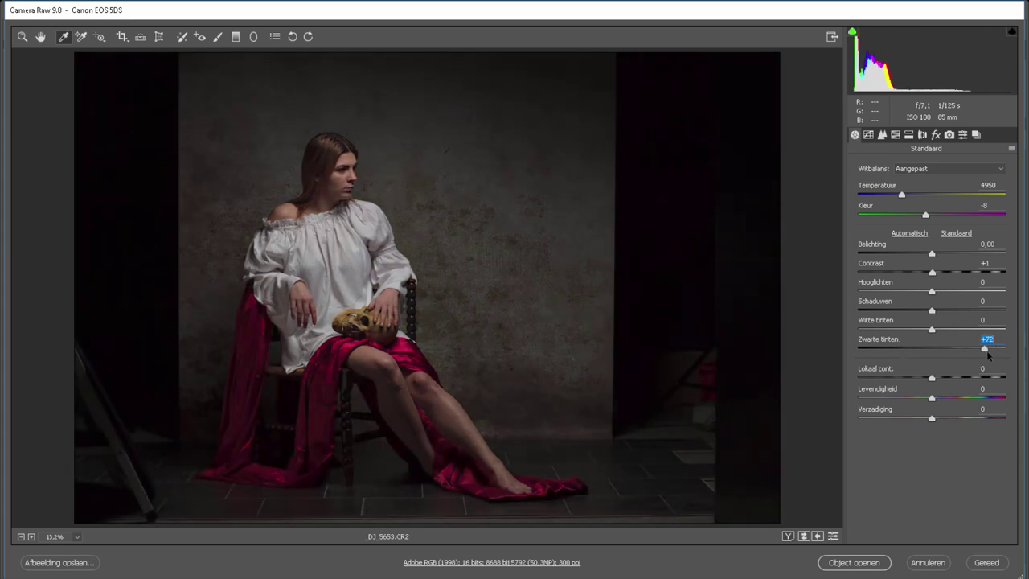
click(934, 354)
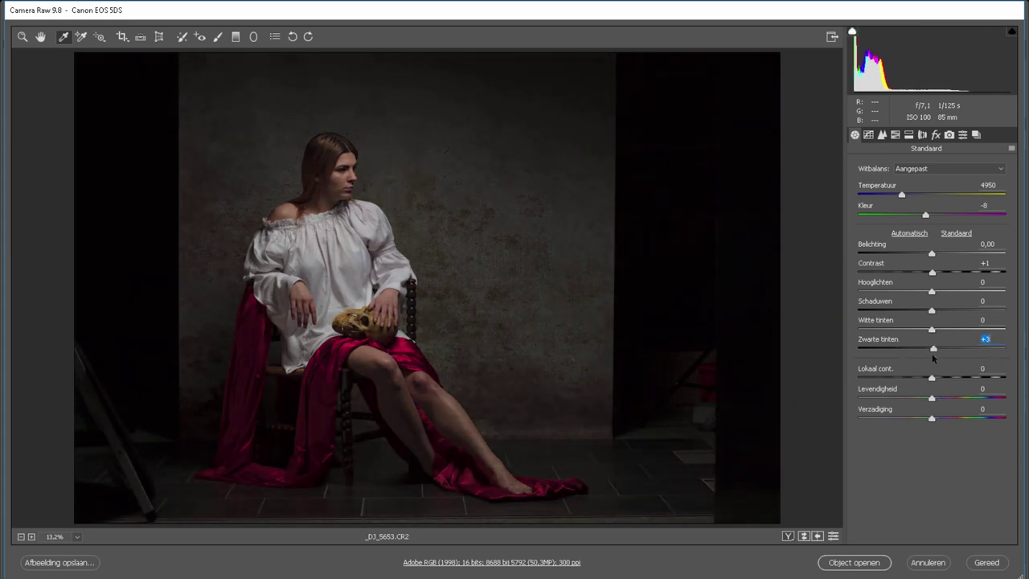
drag(932, 330, 1019, 336)
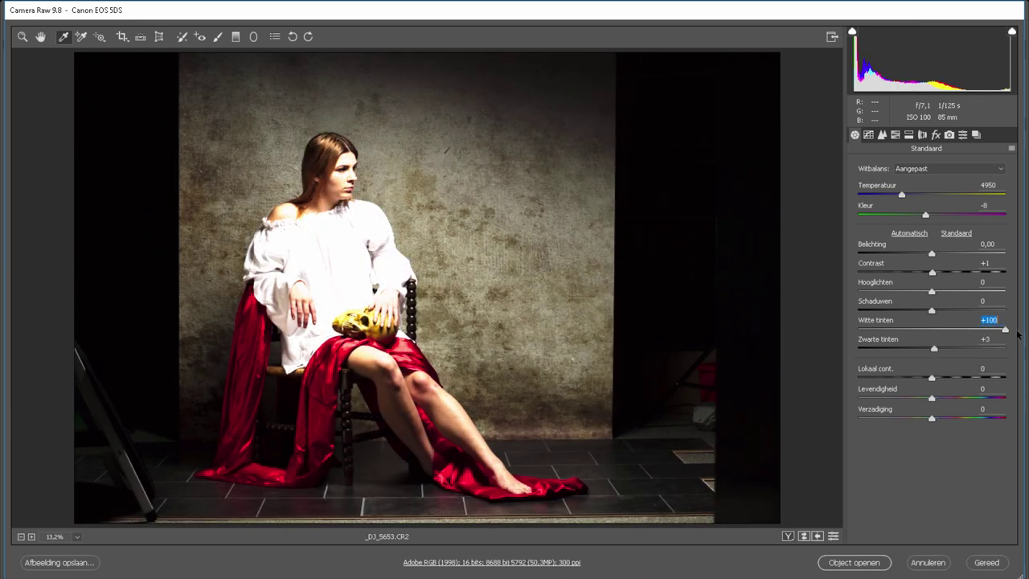
- Lower Whites to +57 with the clipping preview shown, then lift Blacks to +41
key(alt)
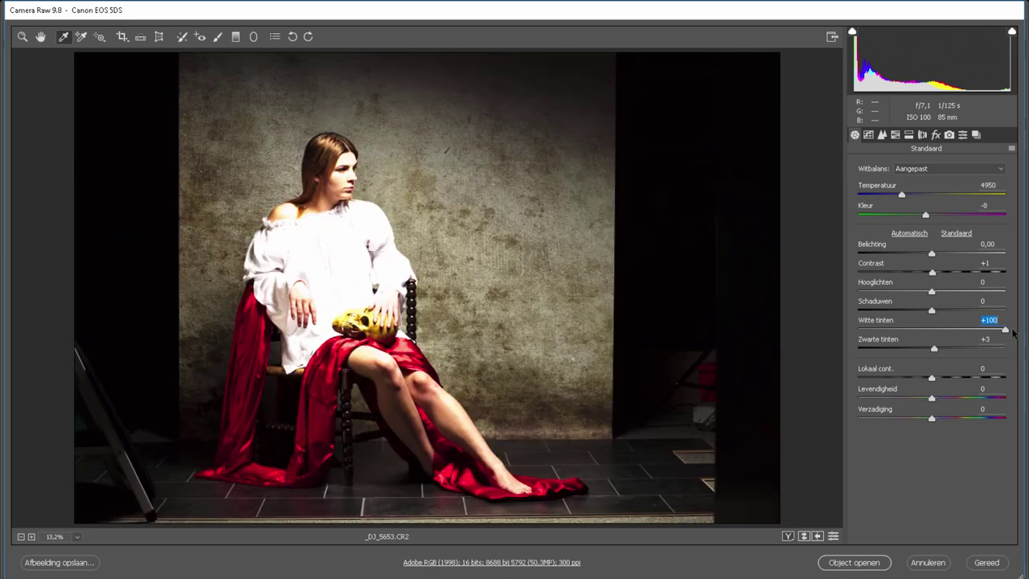
mouse_move(1005, 330)
mouse_down()
mouse_move(862, 341)
mouse_move(975, 335)
mouse_up()
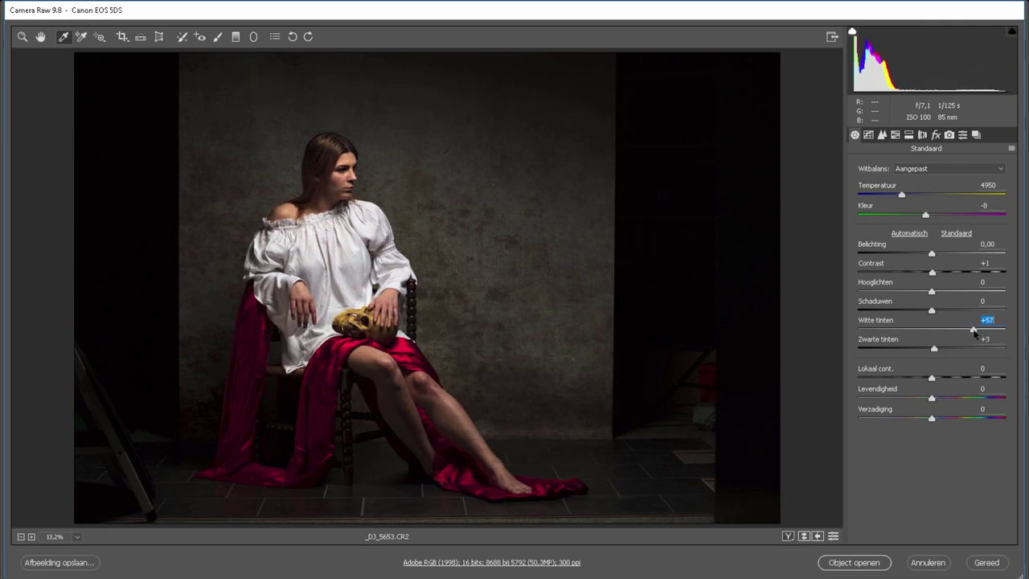
drag(934, 348, 962, 349)
- Raise Highlights and nudge Shadows to +50 while previewing clipping
mouse_move(931, 291)
mouse_down()
mouse_move(969, 295)
mouse_move(942, 311)
mouse_move(990, 312)
mouse_move(933, 296)
mouse_up()
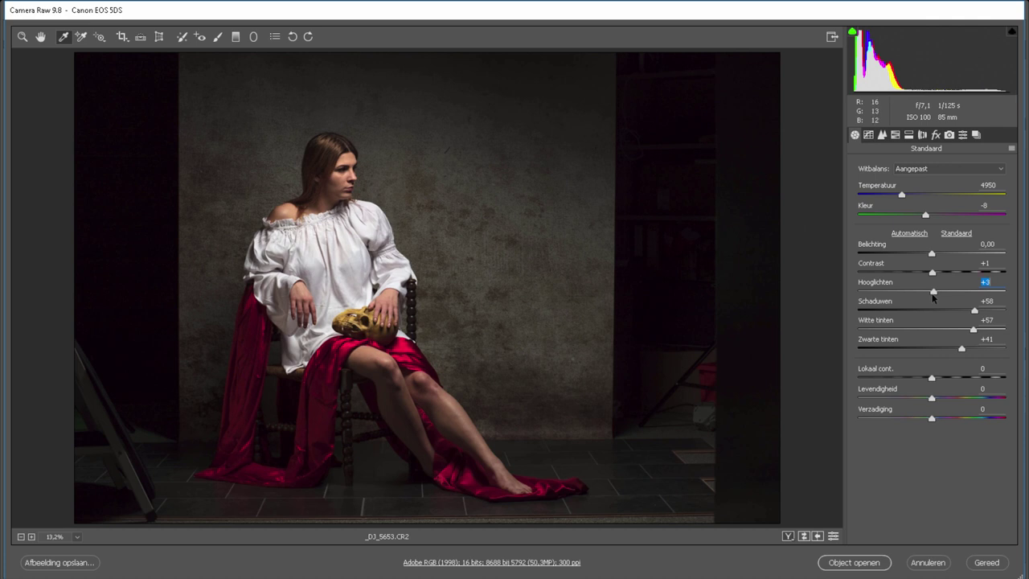
key(alt)
mouse_move(934, 292)
mouse_down()
mouse_move(995, 299)
mouse_move(949, 300)
mouse_move(949, 315)
mouse_move(899, 320)
mouse_move(980, 319)
mouse_move(966, 314)
mouse_up()
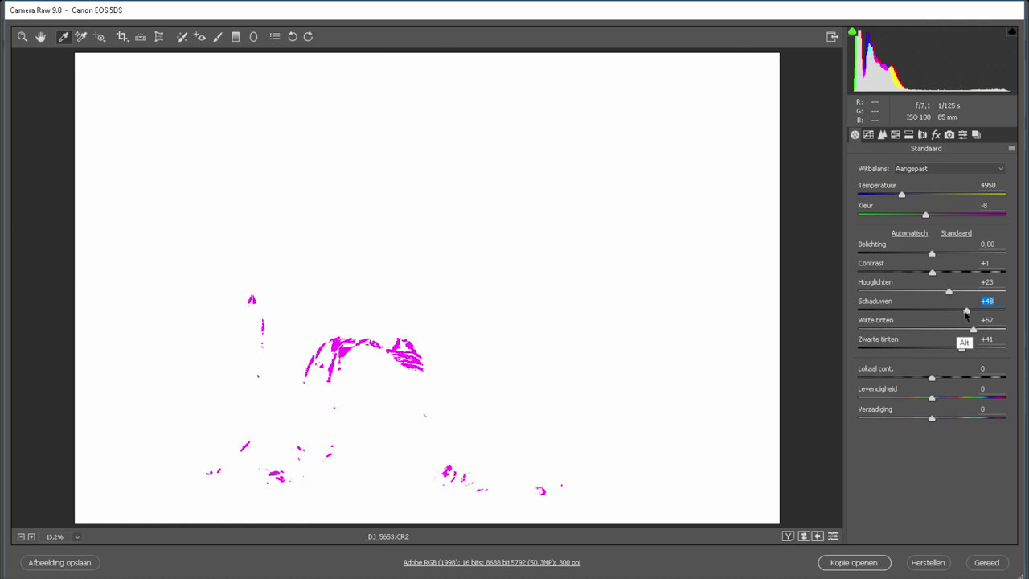
drag(965, 314, 967, 316)
drag(967, 314, 968, 315)
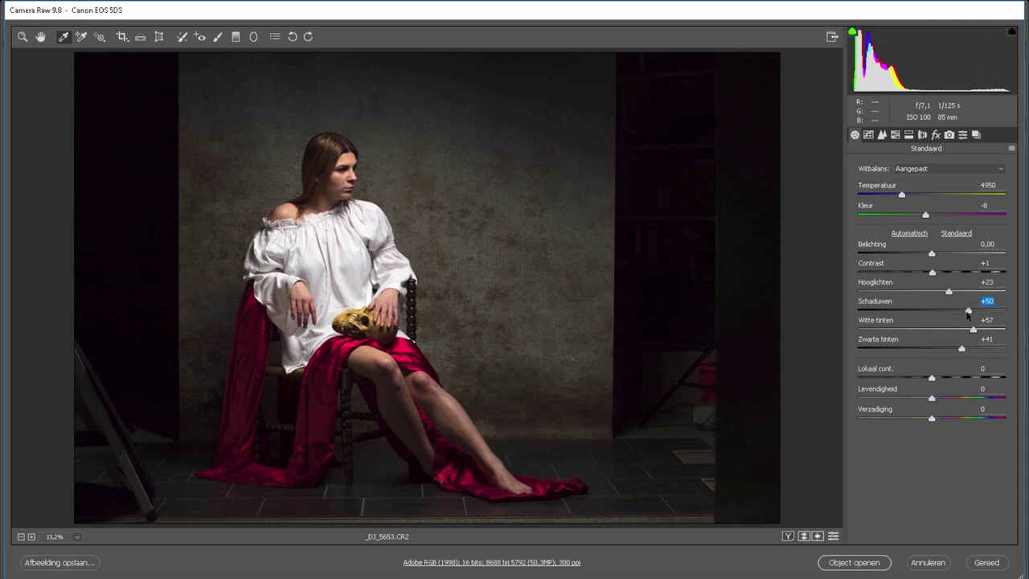
- Try Highlights at 60 and 45, raise Contrast to +33, and drag Saturation fully left
click(931, 277)
text(60)
key(Return)
text(45)
key(Return)
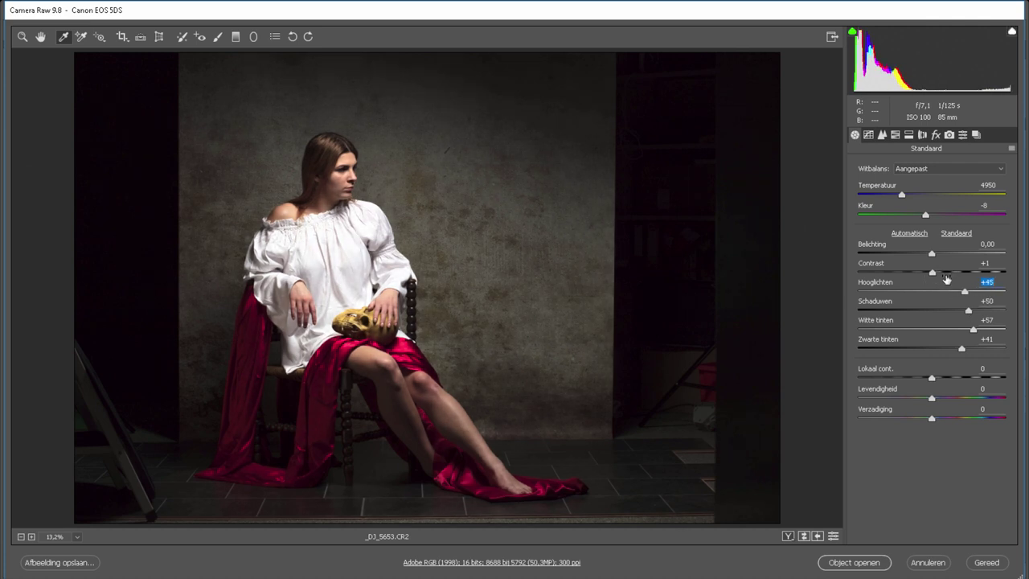
drag(941, 273, 948, 274)
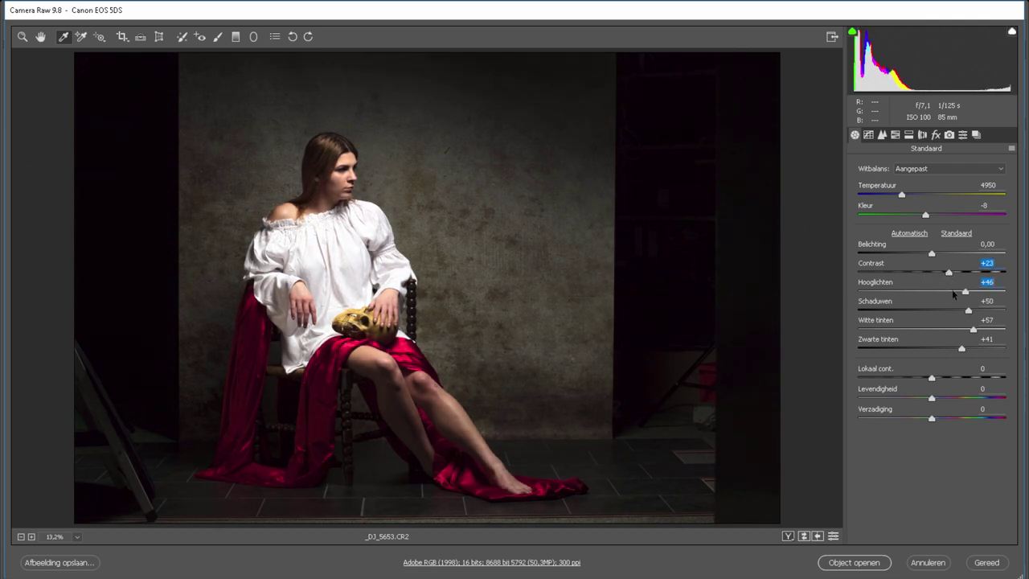
drag(949, 274, 956, 277)
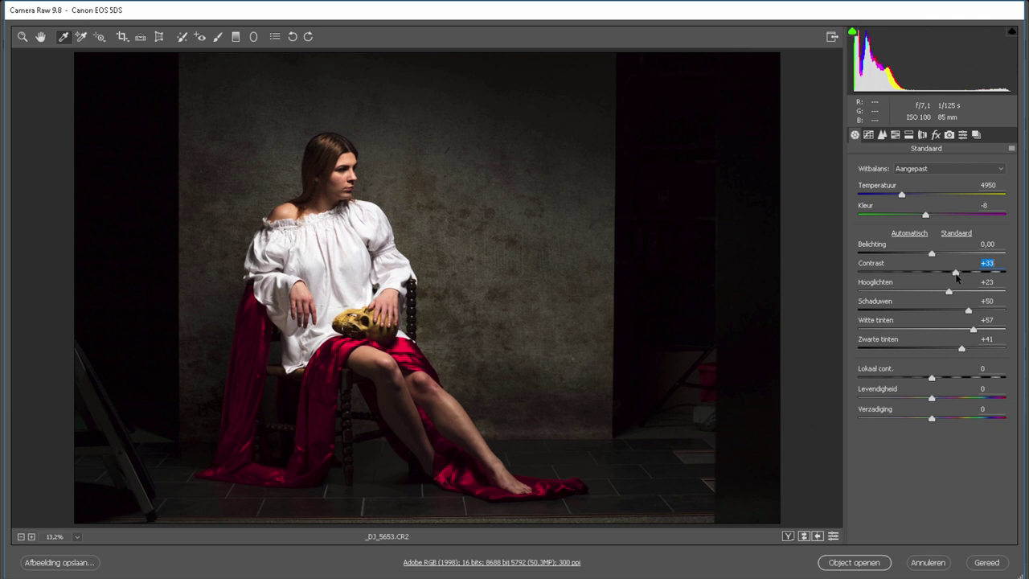
mouse_move(931, 418)
mouse_down()
mouse_move(987, 418)
mouse_move(849, 428)
mouse_up()
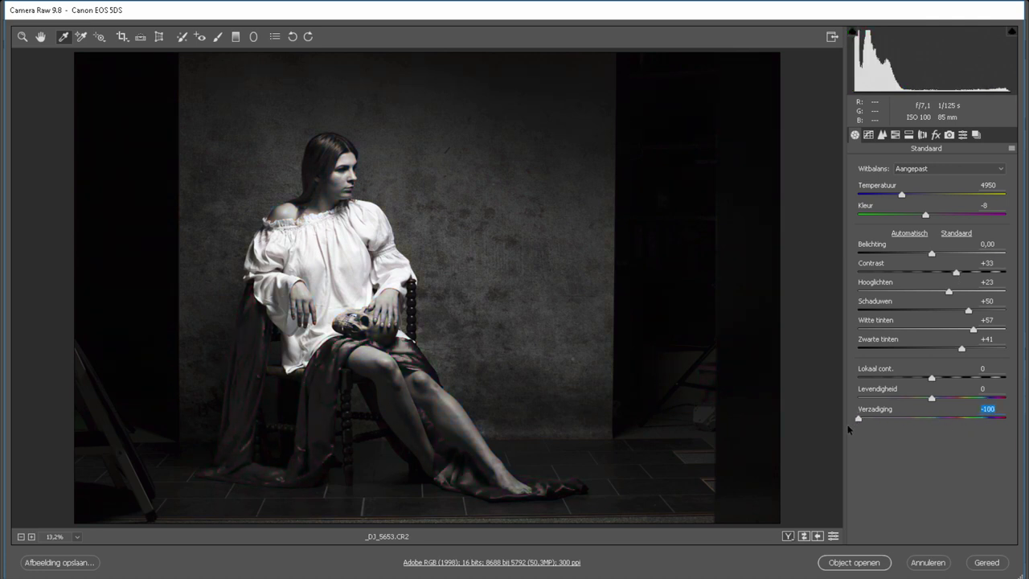
- Compare Vibrance at its extremes, then reset Vibrance and Saturation both to 0
text(0)
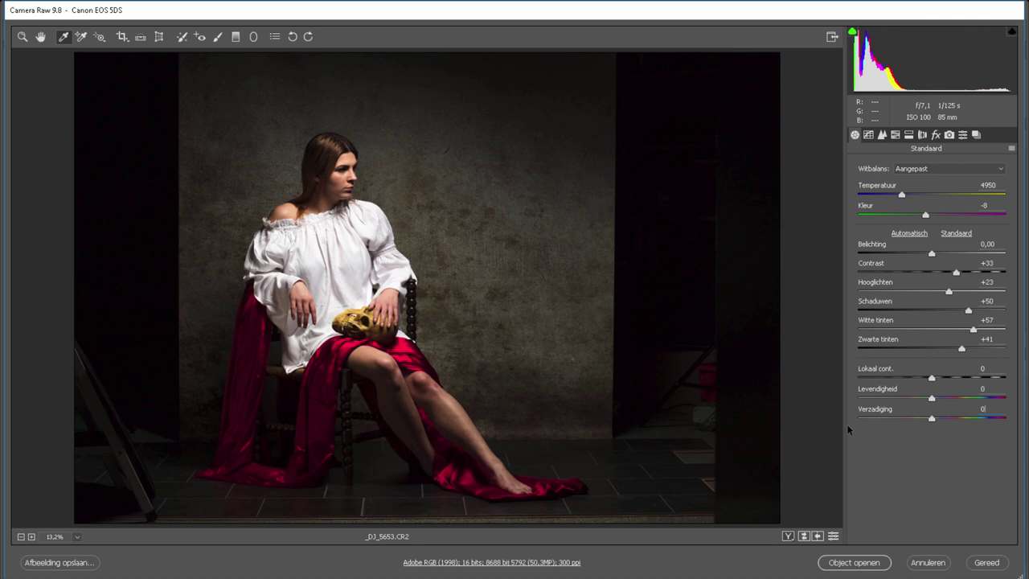
drag(932, 398, 1011, 406)
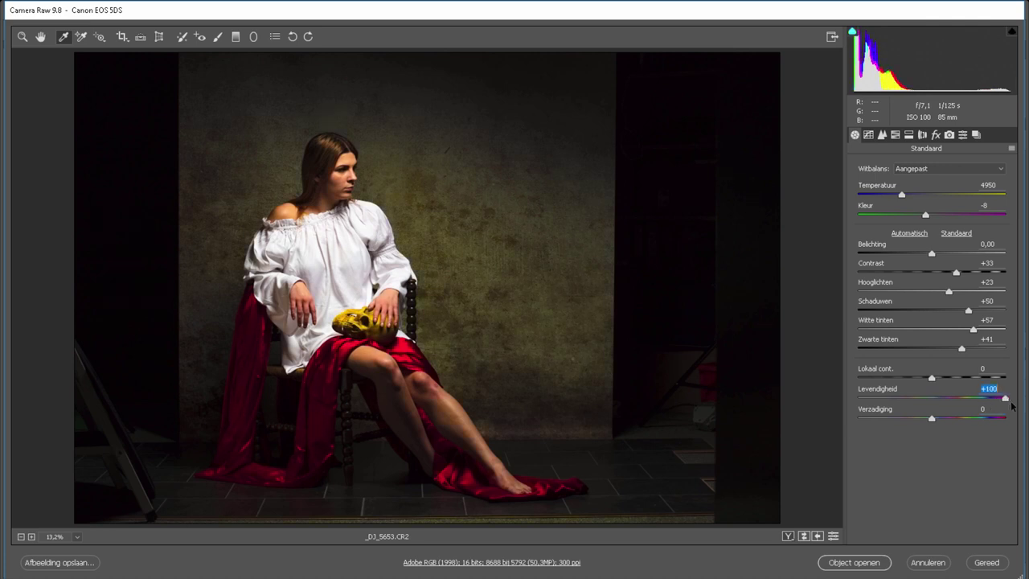
drag(1013, 406, 853, 412)
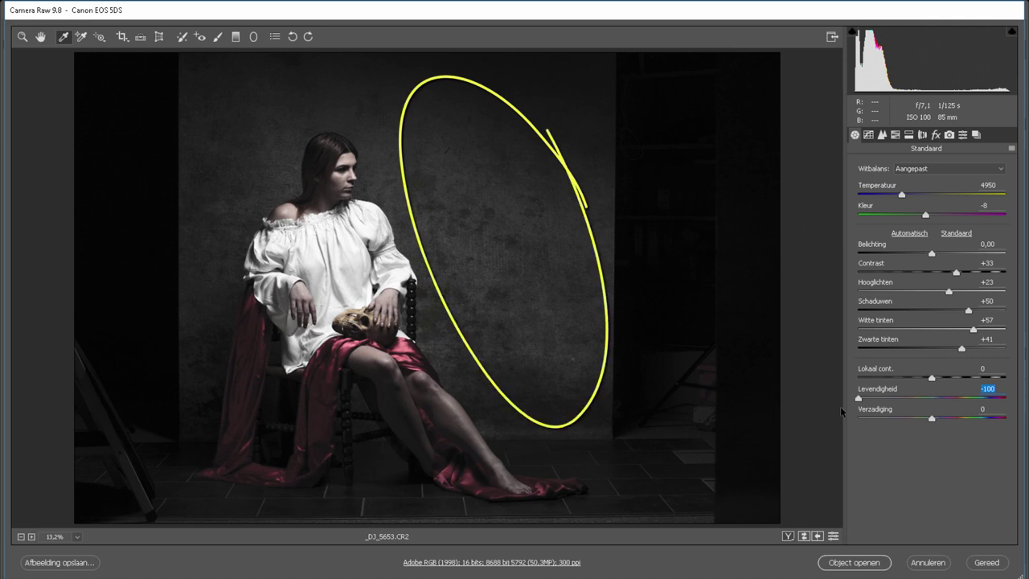
mouse_move(859, 398)
mouse_down()
mouse_move(932, 400)
mouse_move(849, 418)
mouse_up()
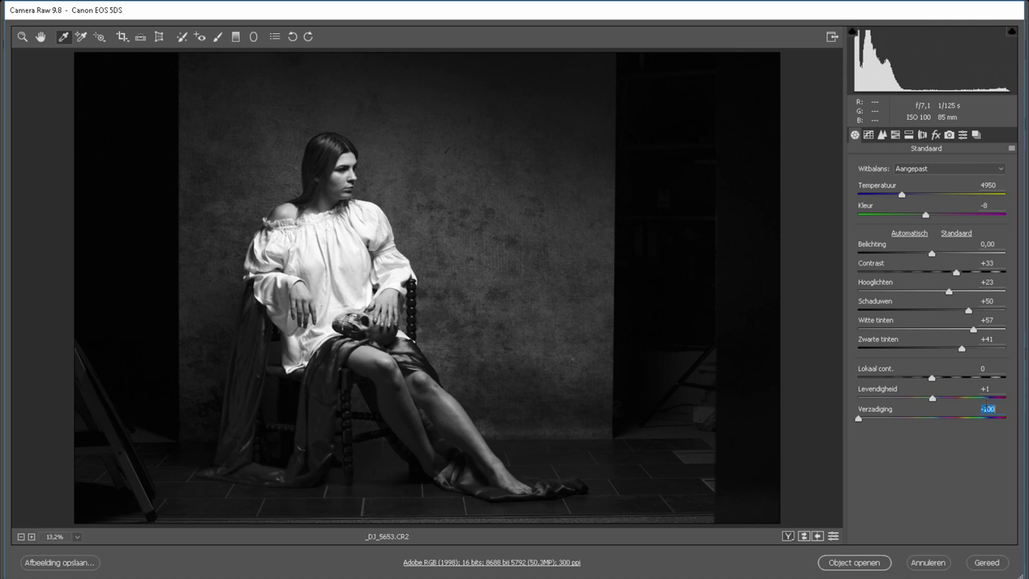
text(0)
key(shift+Tab)
text(0)
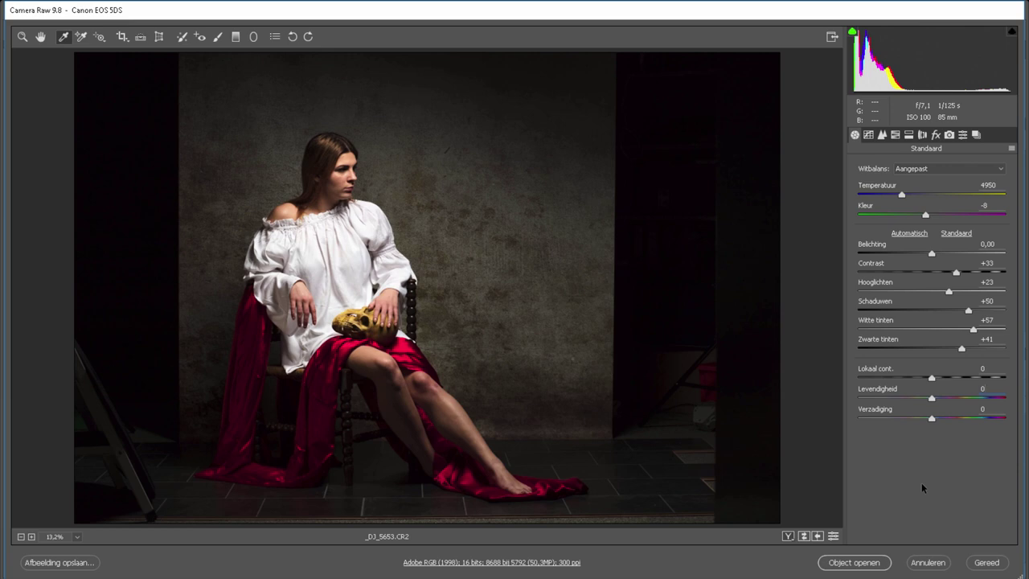
click(22, 37)
drag(227, 153, 305, 274)
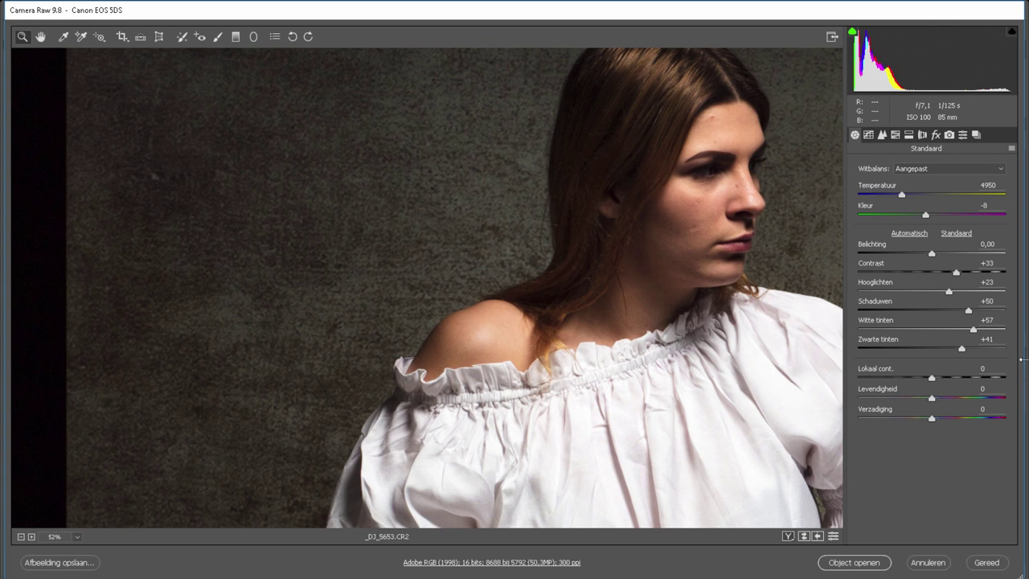
mouse_move(932, 377)
mouse_down()
mouse_move(1007, 381)
mouse_move(842, 386)
mouse_up()
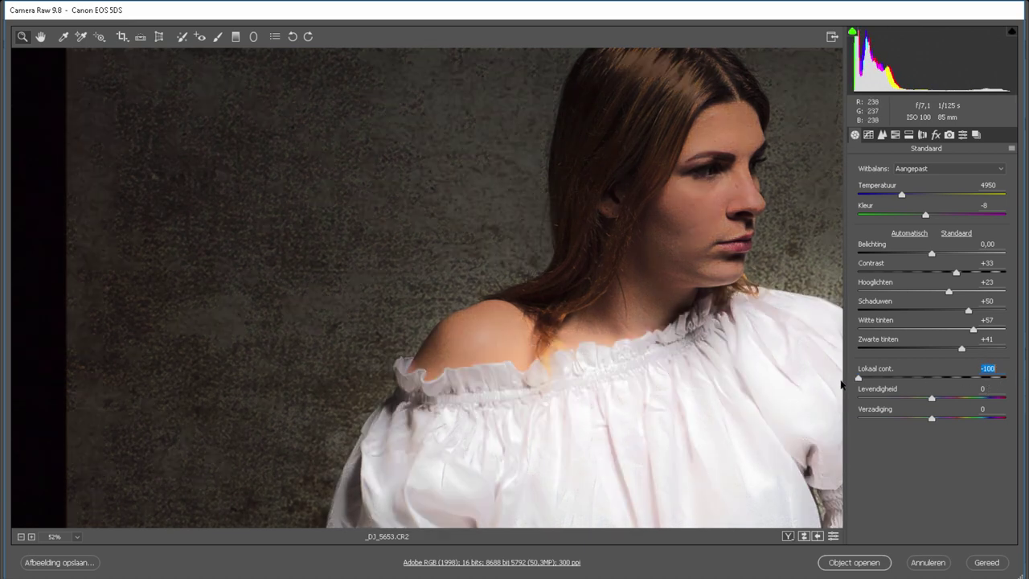
drag(841, 386, 999, 390)
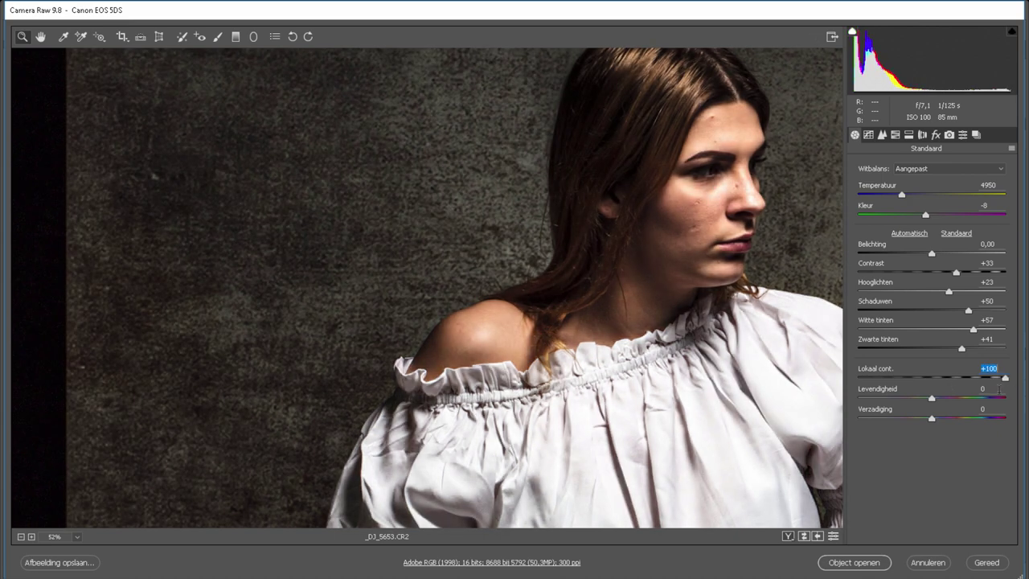
right_click(556, 294)
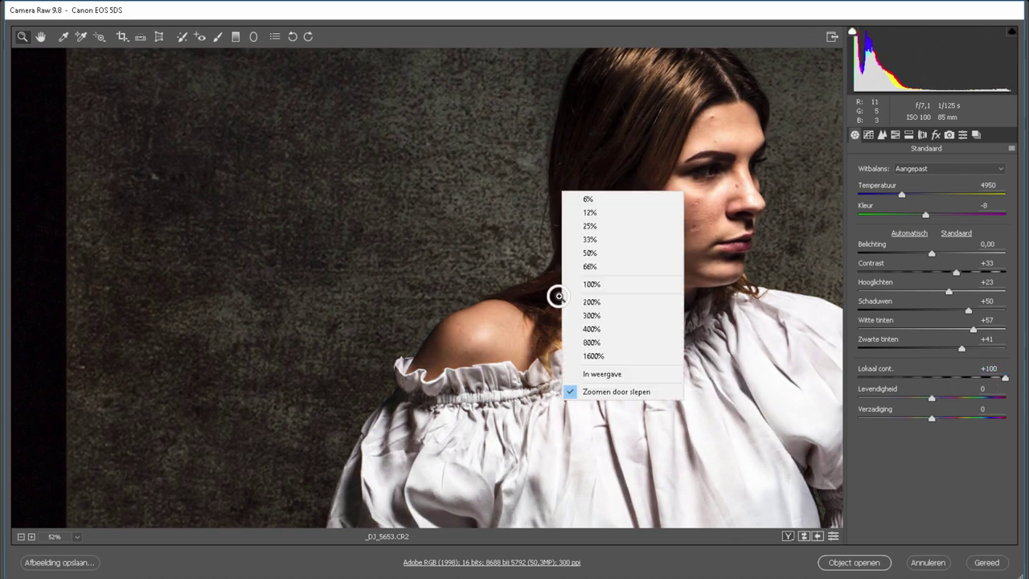
click(599, 373)
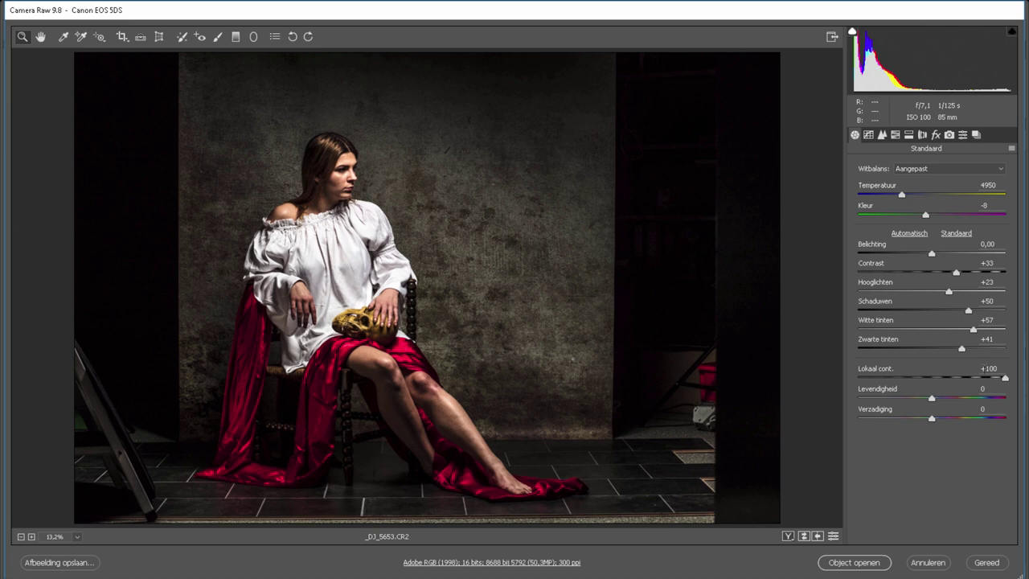
click(982, 369)
text(0)
key(Return)
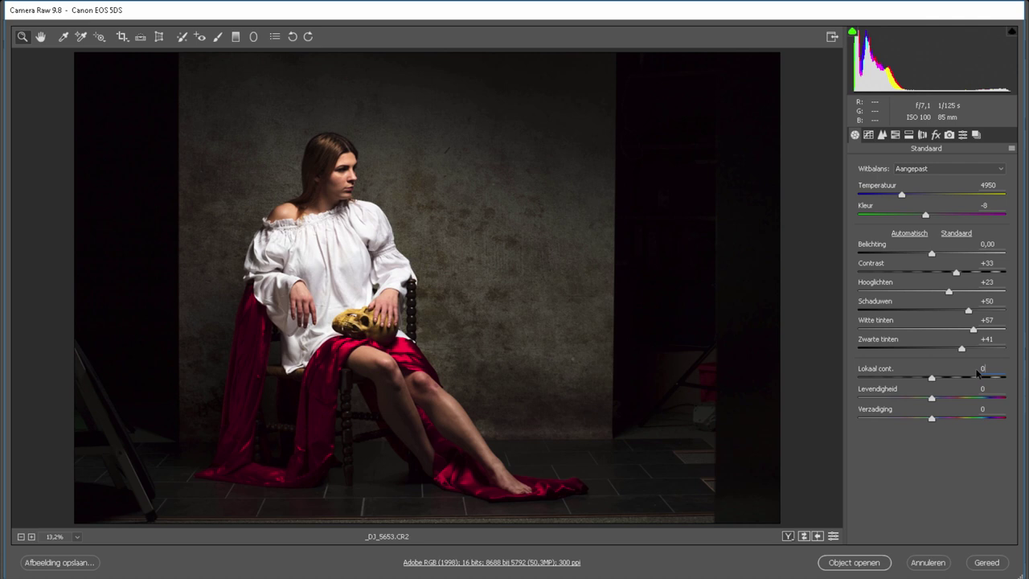
- Try Saturation at -40, reset it to 0, and open the image as a smart object
drag(932, 418, 902, 420)
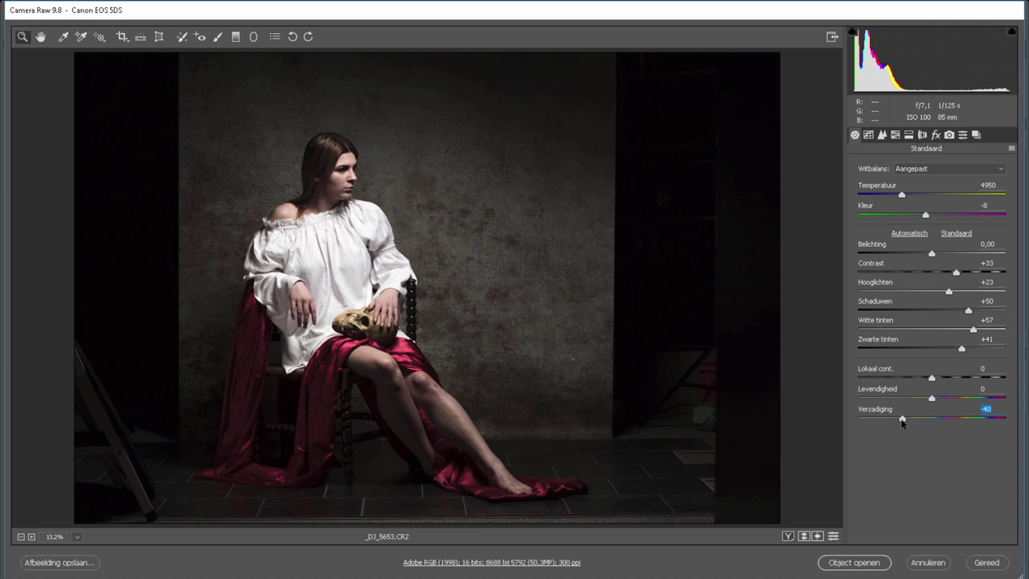
text(0)
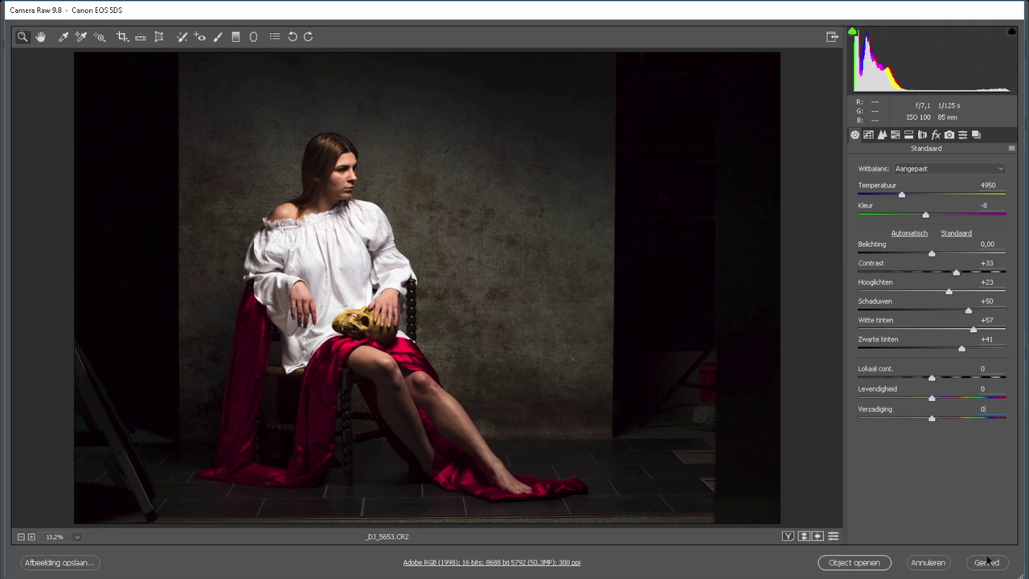
click(859, 563)
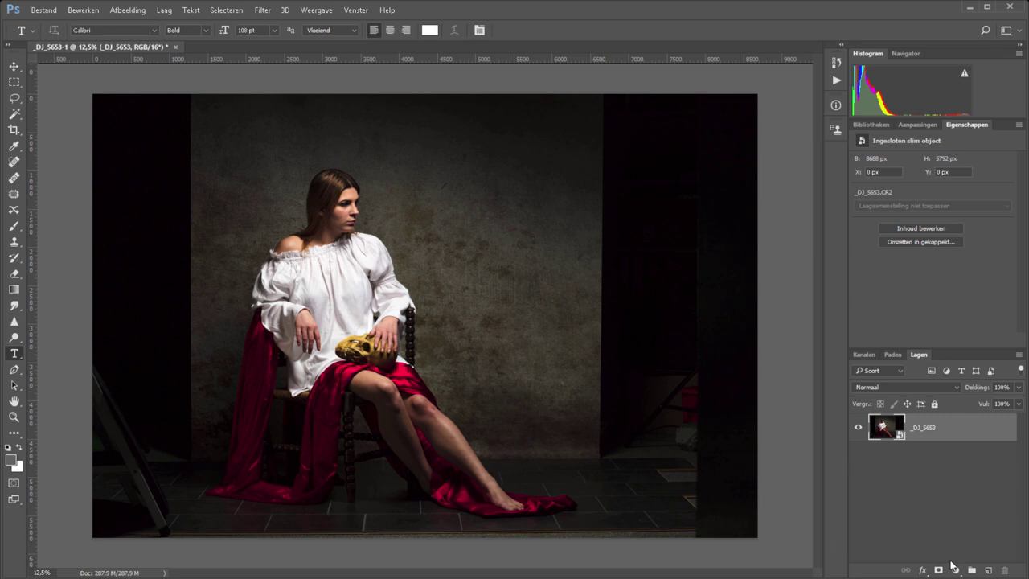
- Add a Curves layer, raising the midtones and moving the black point in
click(955, 570)
click(924, 373)
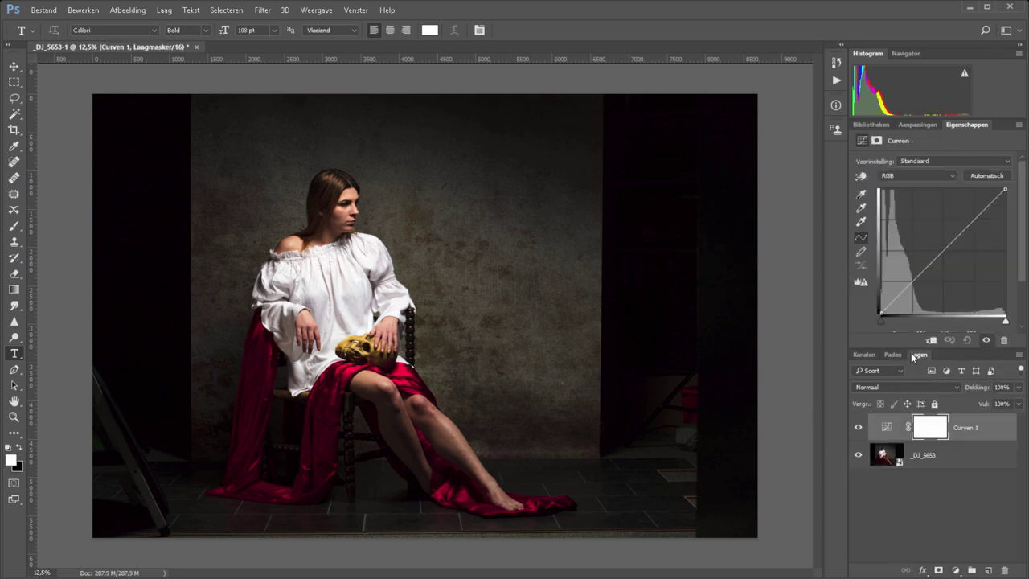
drag(935, 259, 935, 251)
drag(881, 320, 886, 318)
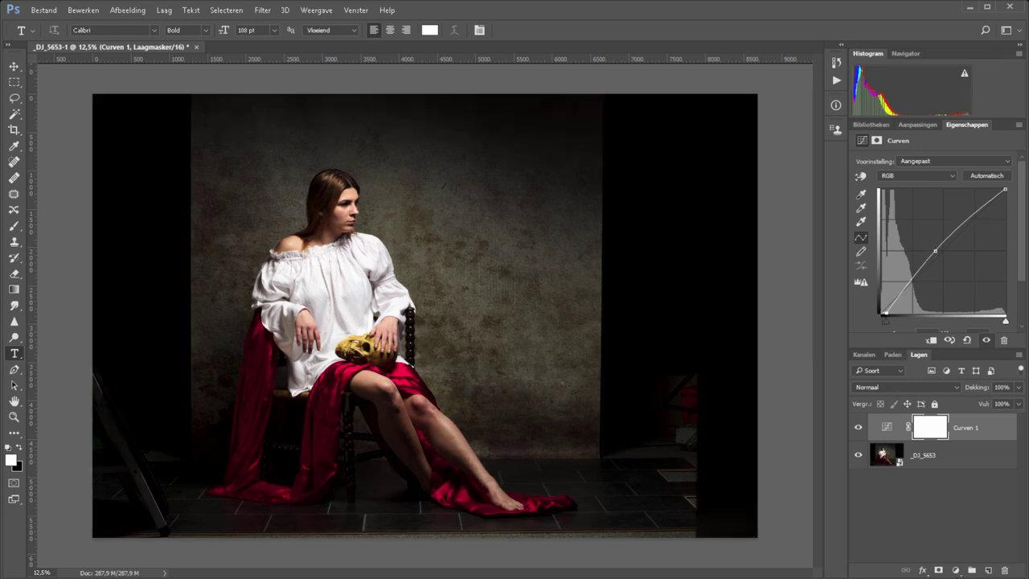
- Add a Helderheid/contrast layer with contrast 10
click(956, 570)
click(946, 351)
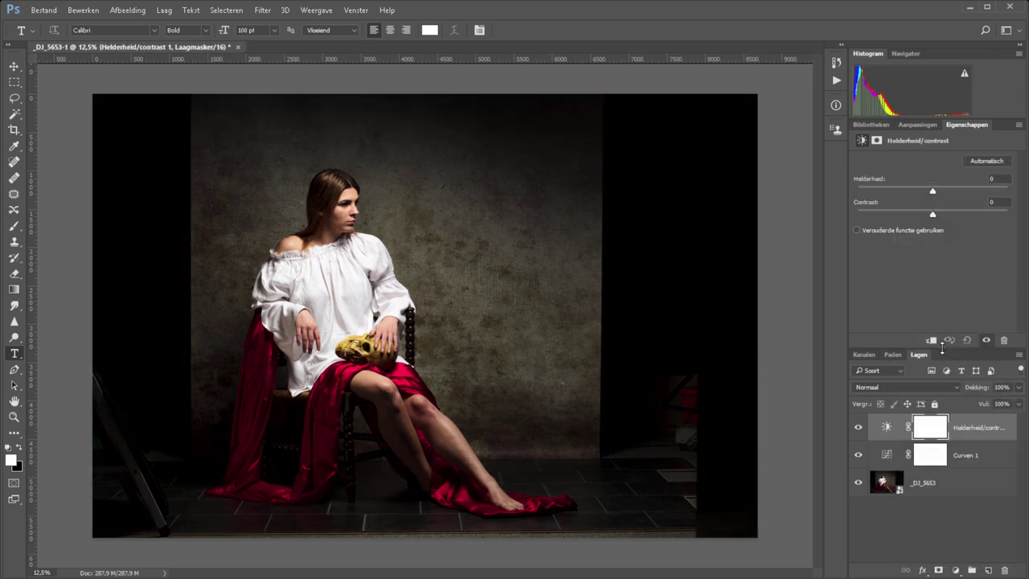
drag(933, 212, 941, 212)
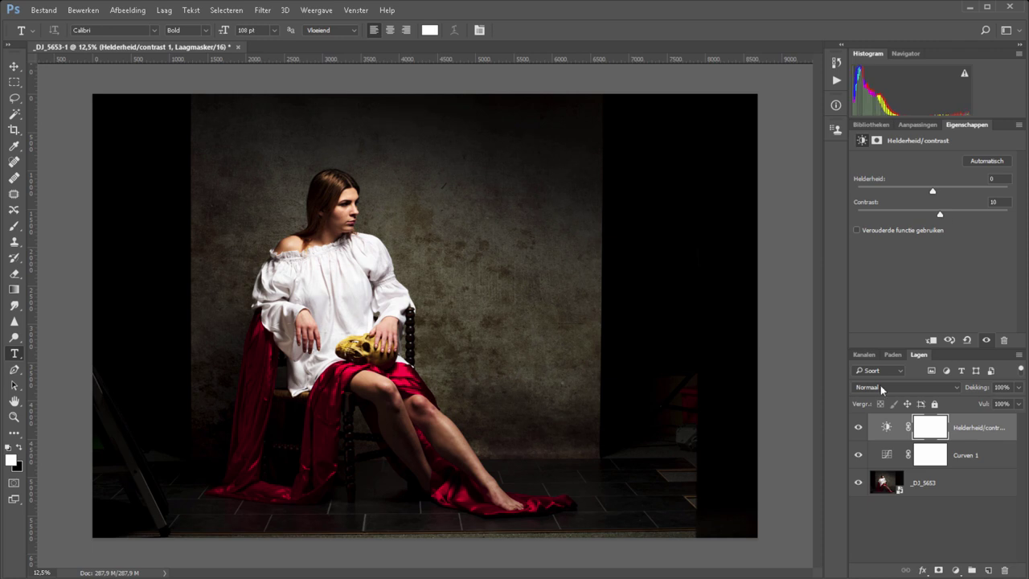
- Add a Levendigheid layer with Vibrance -12 and Saturation -17, then select the photo layer
click(956, 570)
click(938, 406)
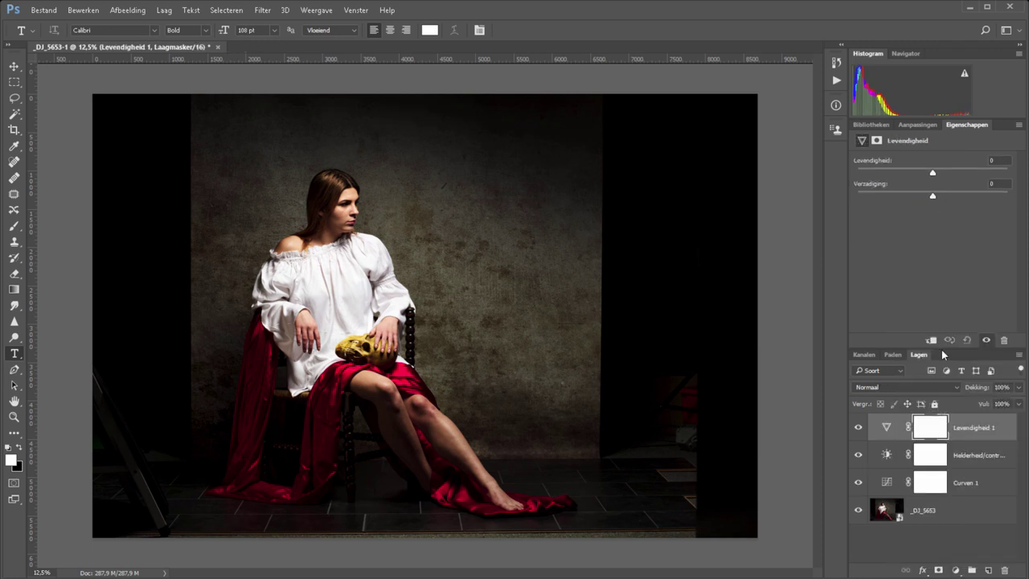
mouse_move(933, 195)
mouse_down()
mouse_move(920, 195)
mouse_move(924, 172)
mouse_up()
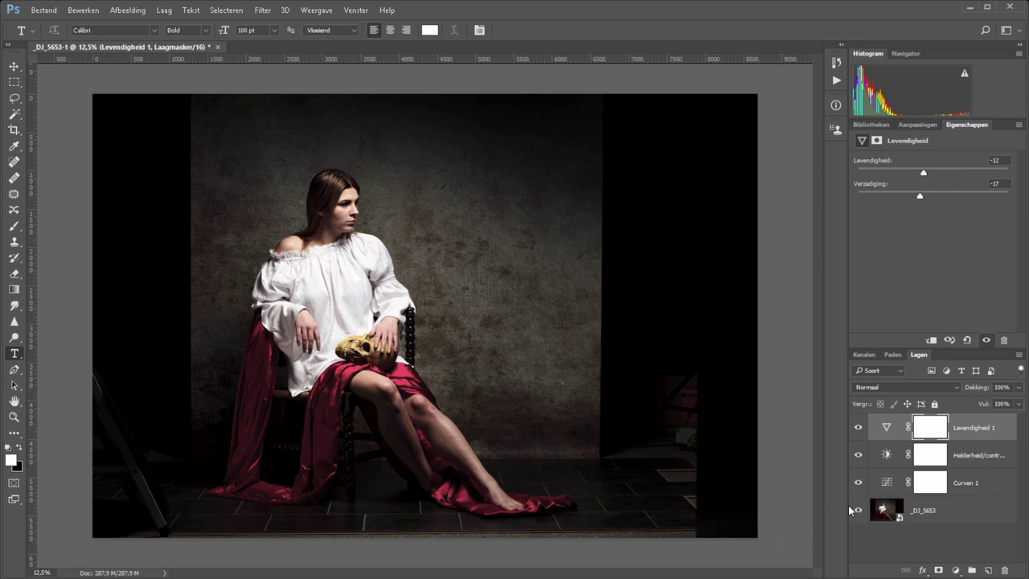
click(886, 512)
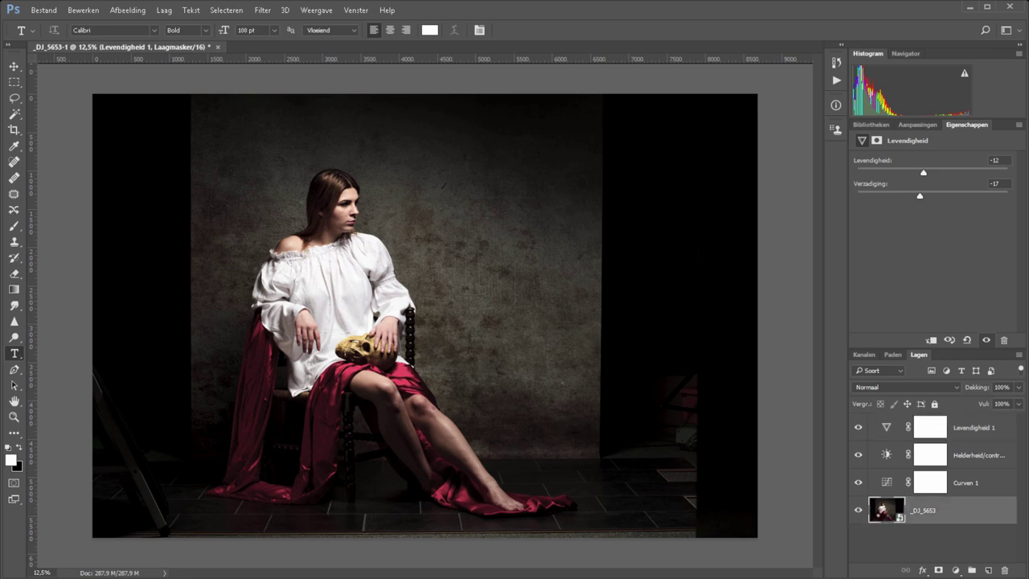
- Reopen the smart object's raw settings and apply Saturation -100
double_click(886, 511)
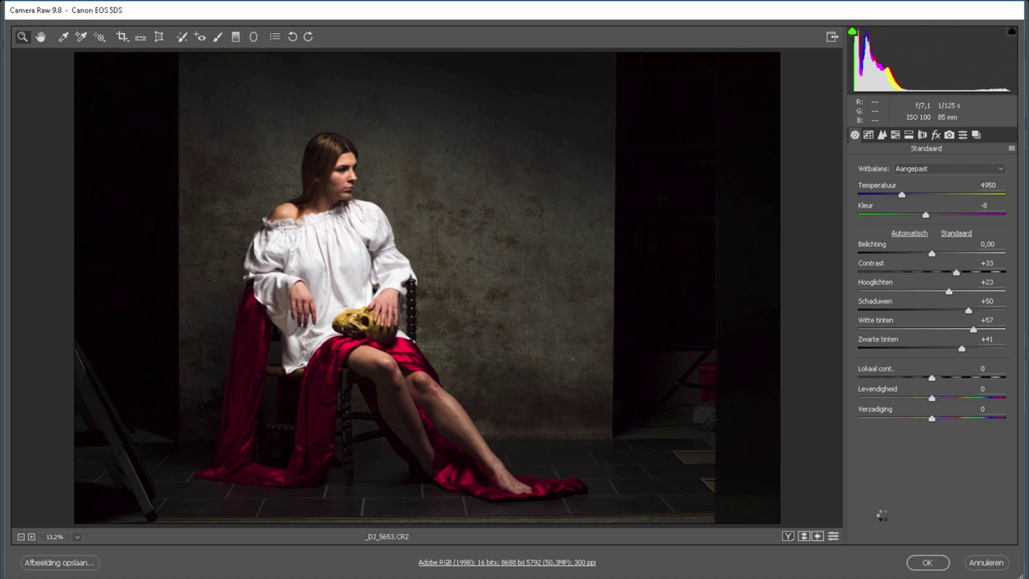
drag(932, 418, 859, 418)
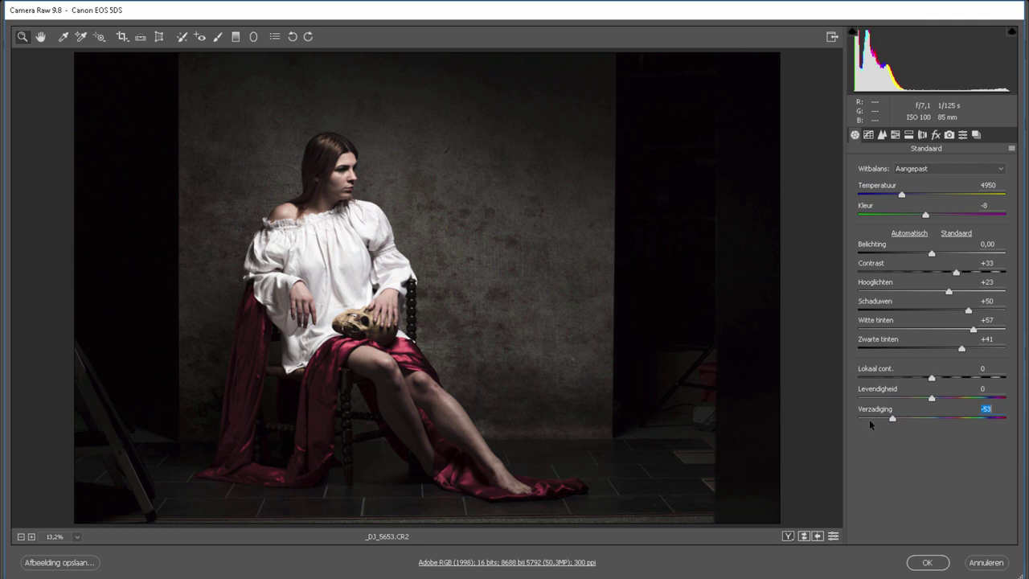
click(925, 563)
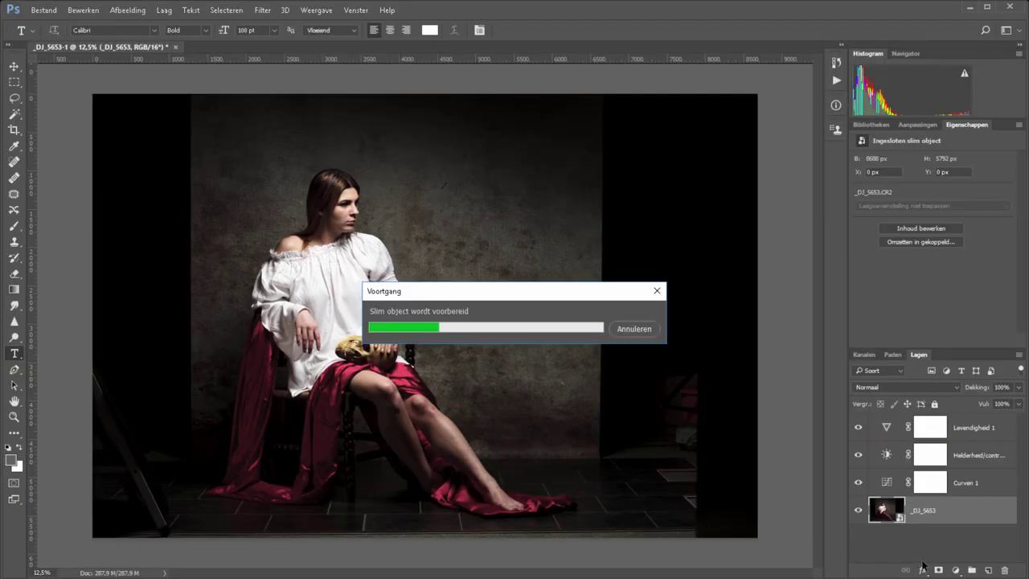